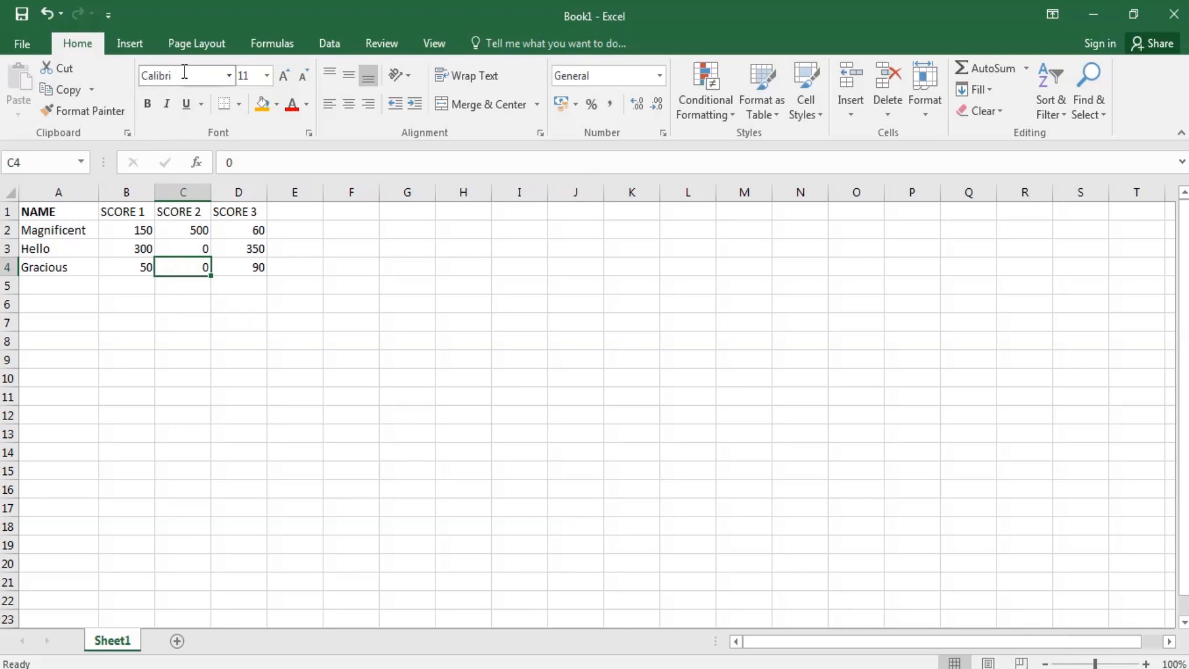
left_click(134, 43)
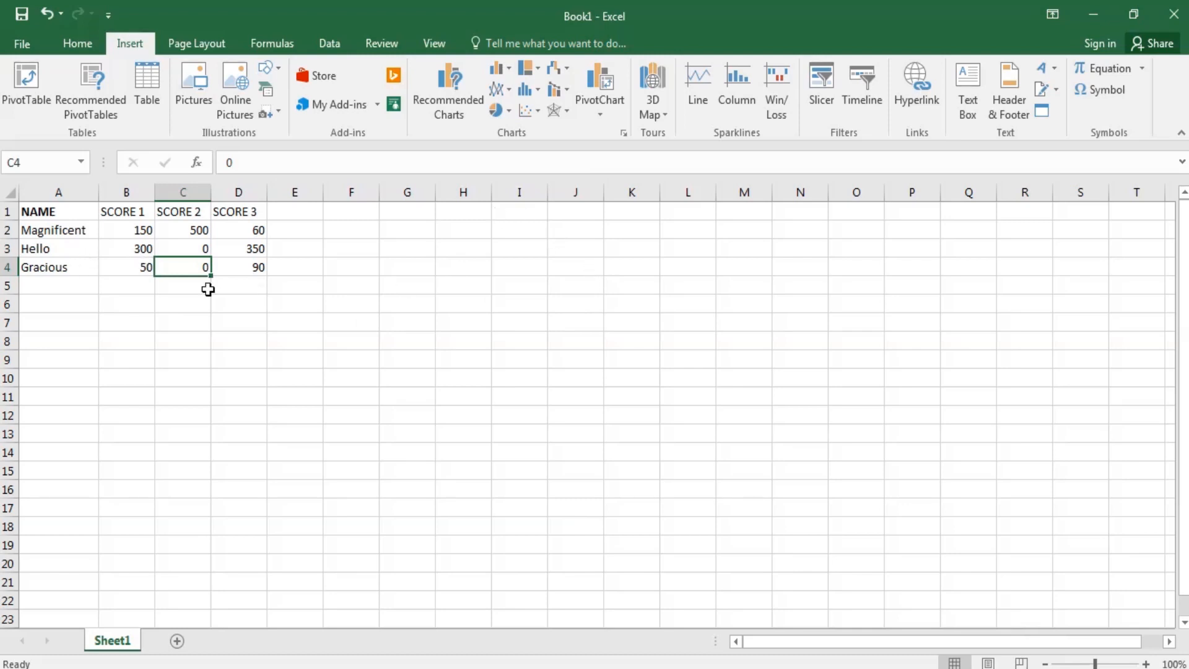
left_click(509, 112)
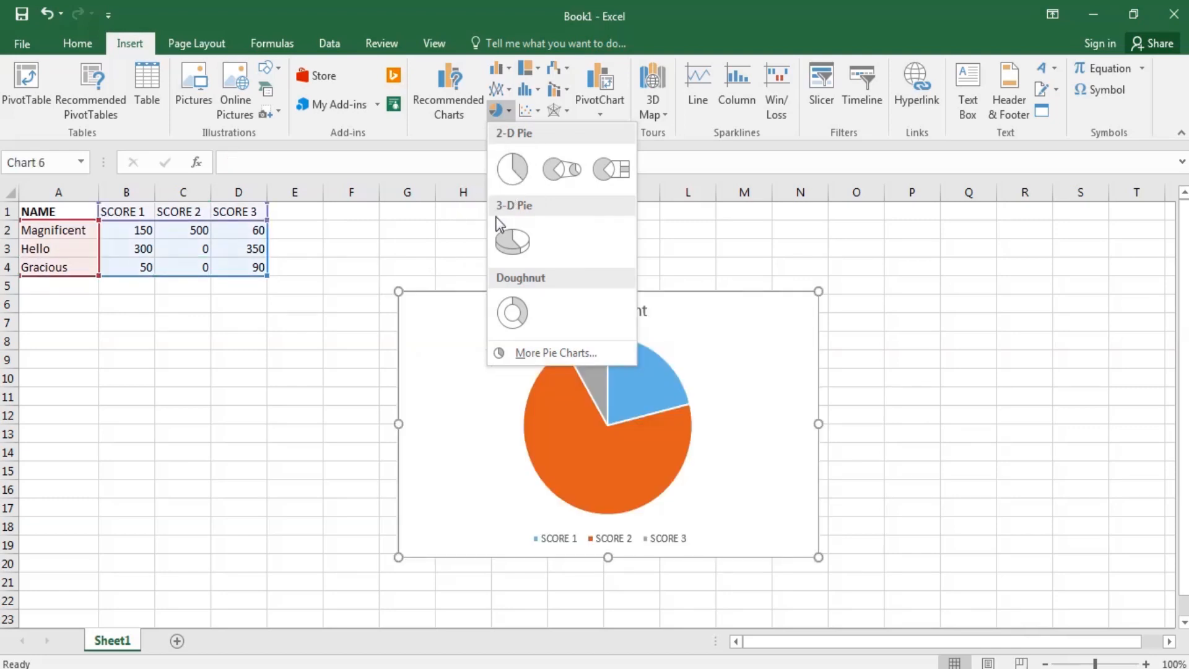
left_click(353, 294)
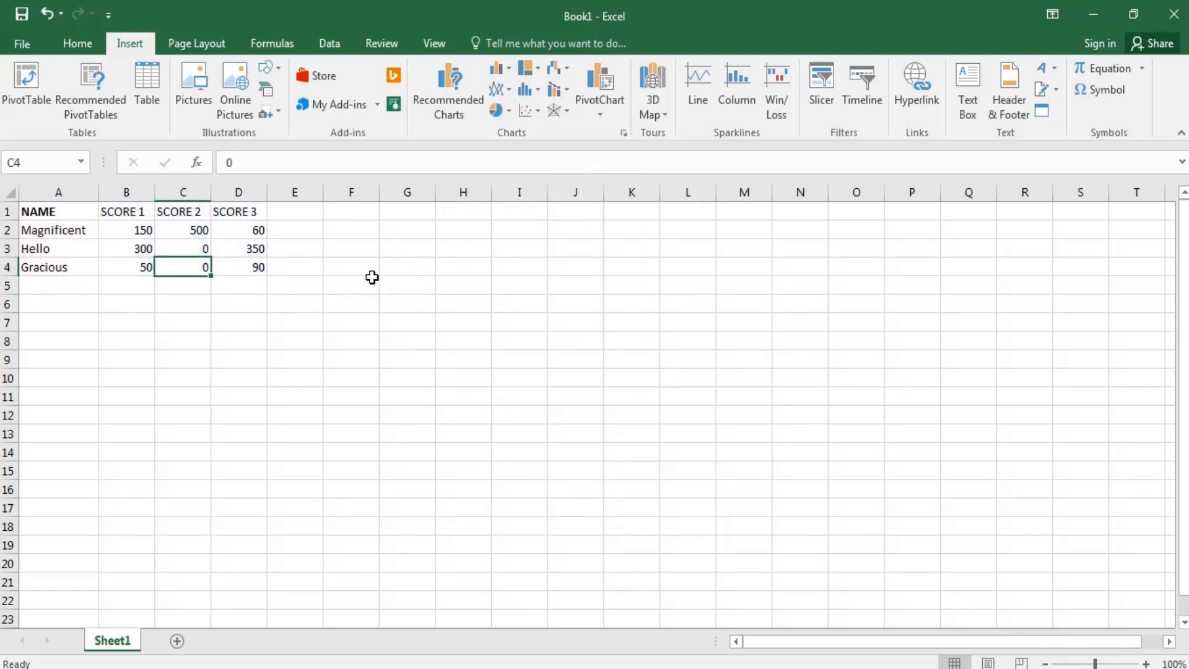
- Insert a 2-D pie chart from the SCORE 1 values in B2:B4
left_click(139, 229)
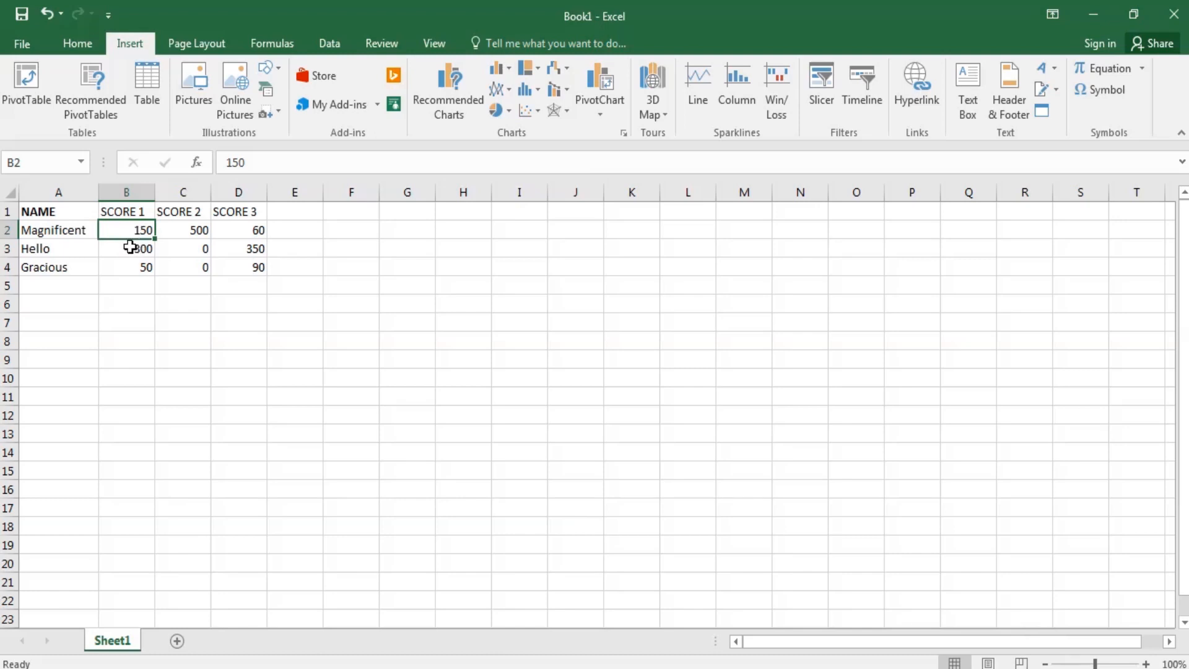
key("Down")
key("Down")
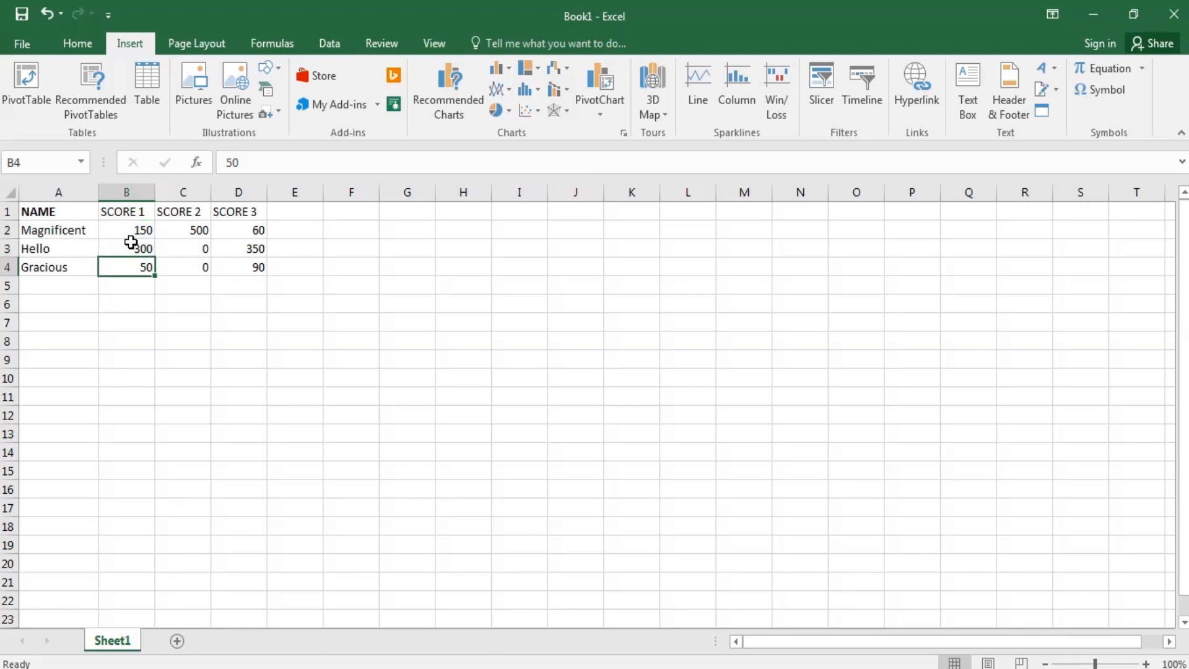
left_click(134, 233)
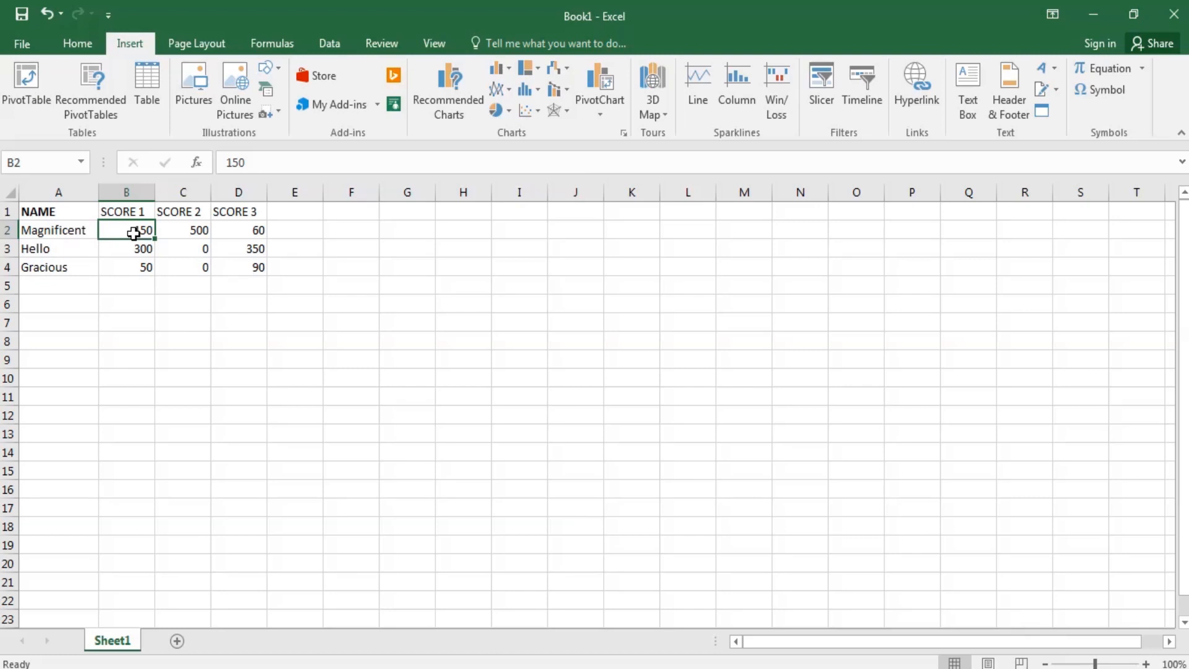
key("shift+Down")
key("shift+Down")
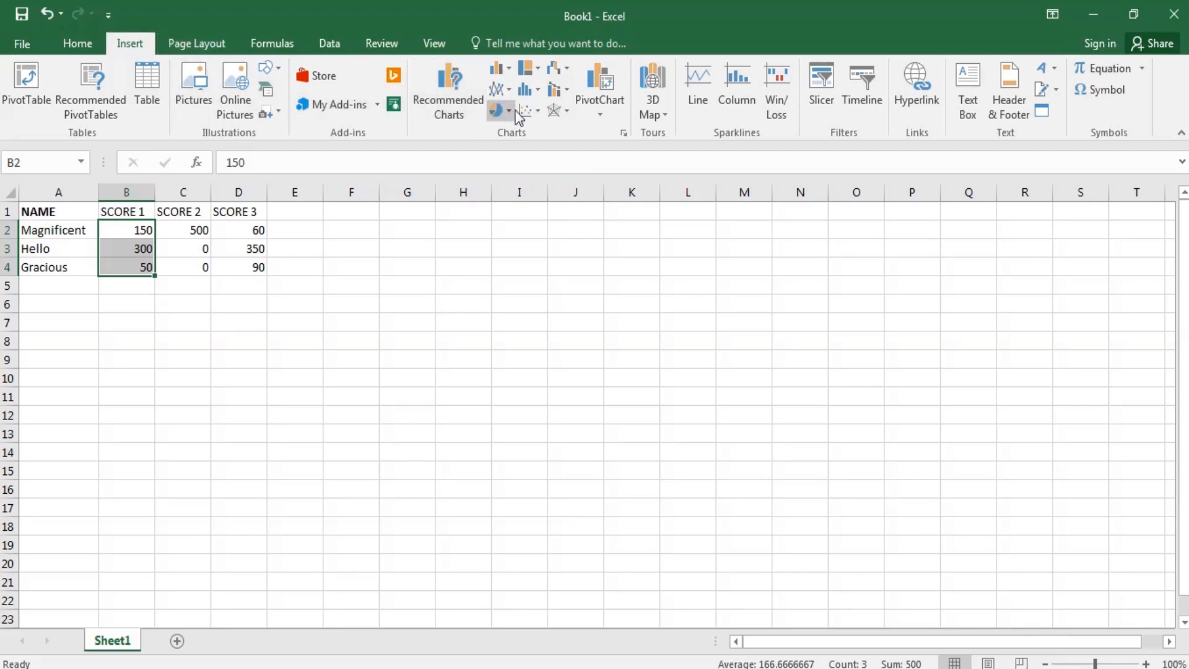
left_click(499, 110)
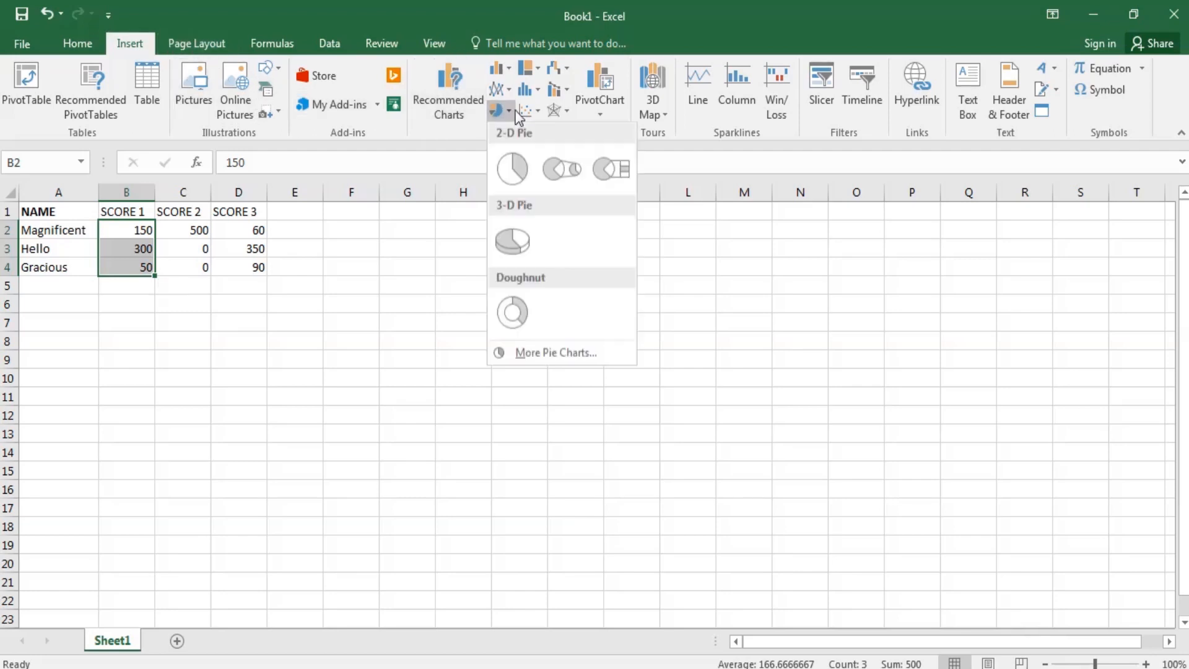
left_click(514, 176)
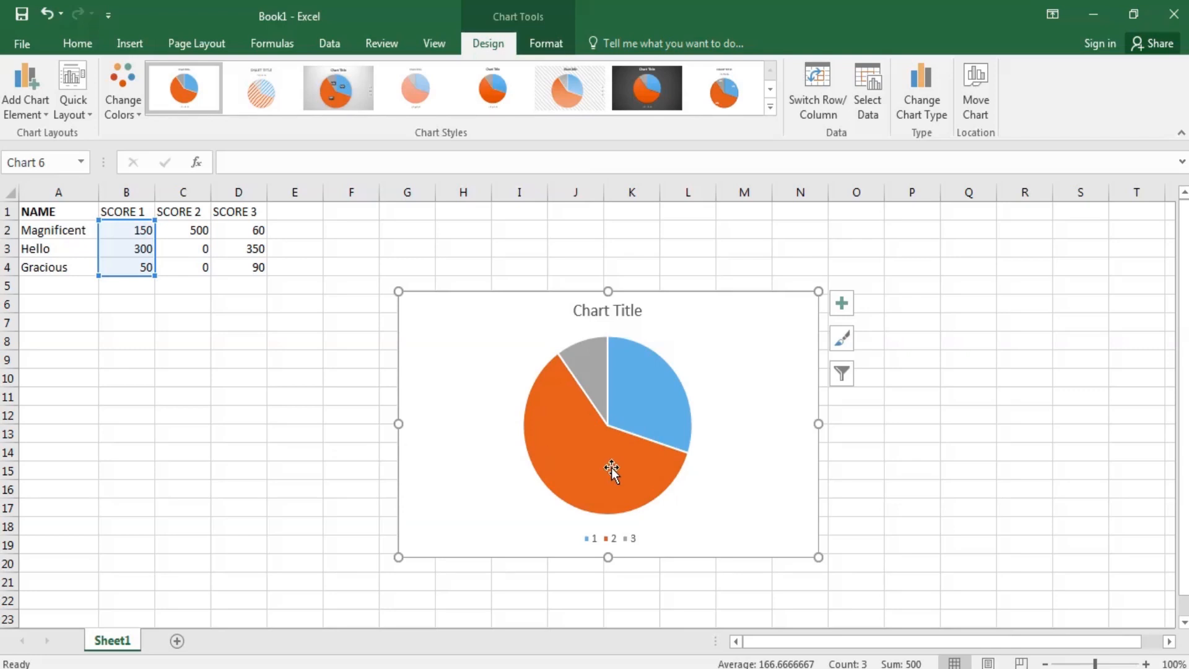
- Delete the pie chart built from the SCORE 1 values alone
mouse_move(611, 467)
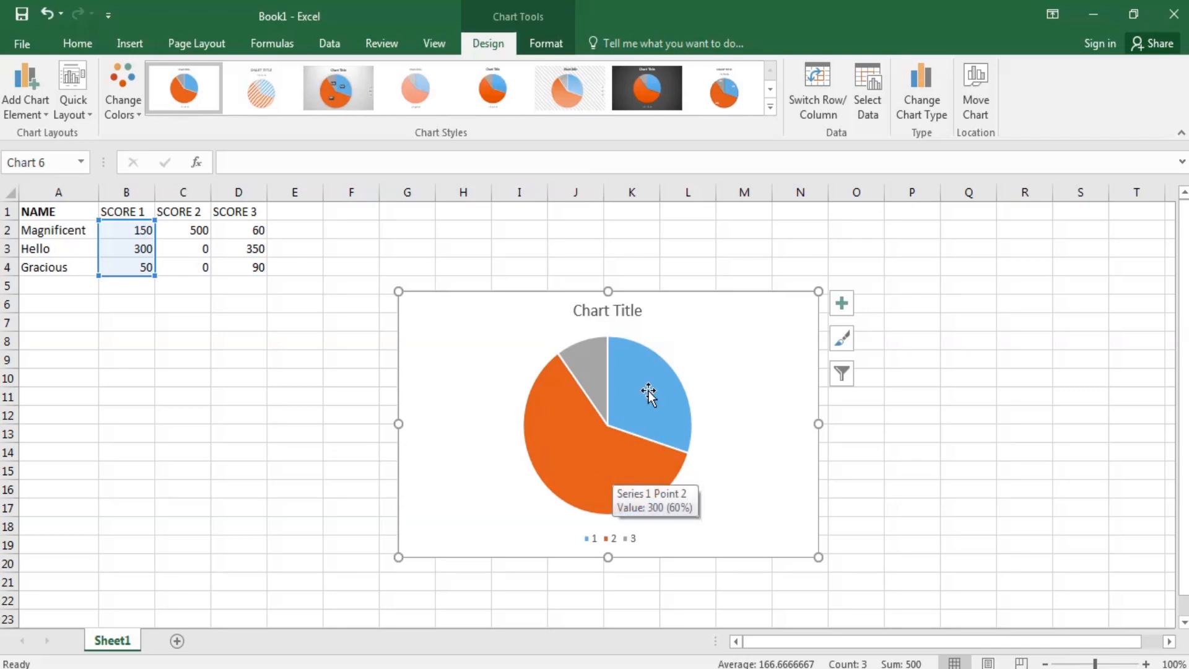
mouse_move(655, 395)
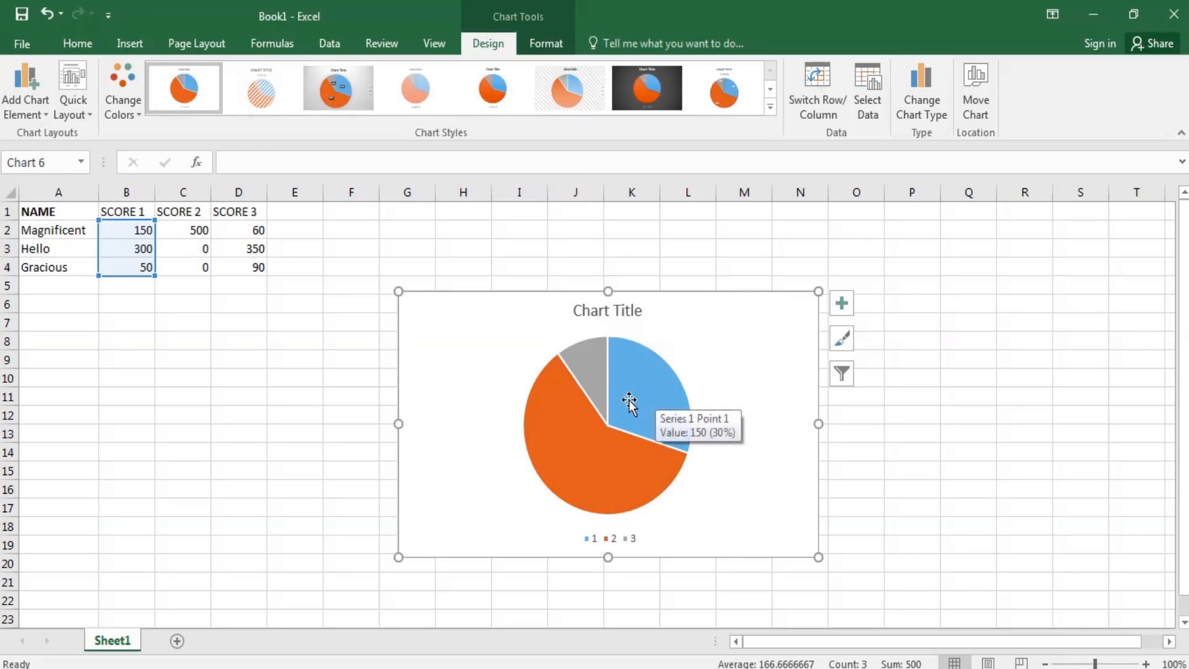
mouse_move(584, 385)
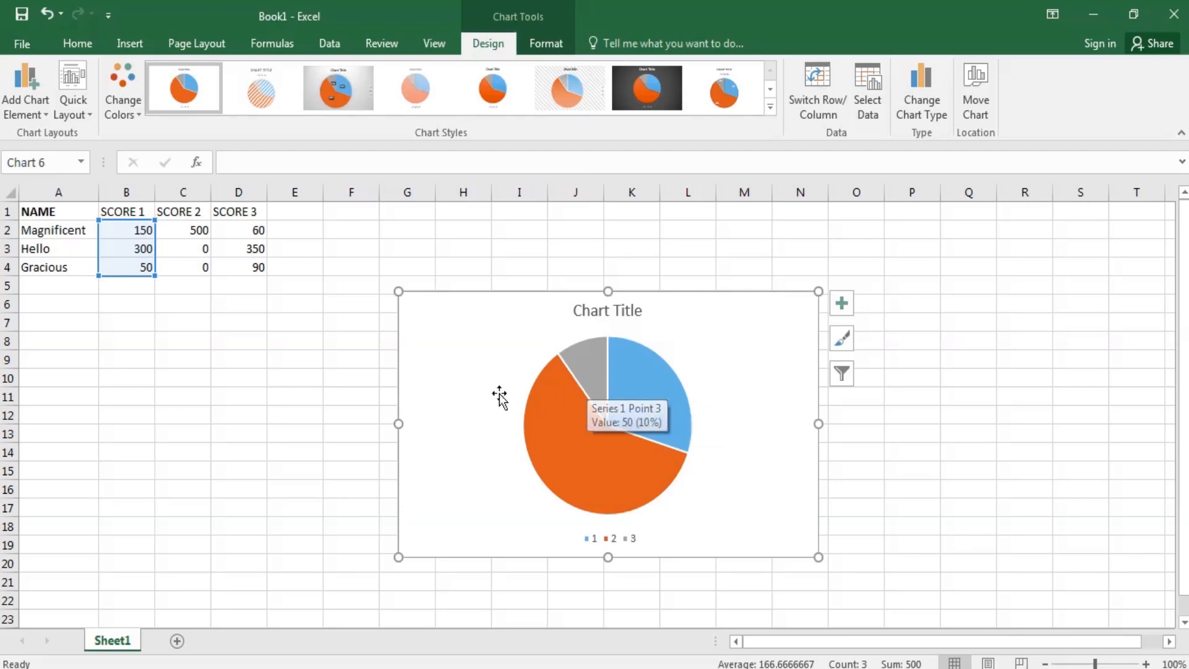
mouse_move(591, 446)
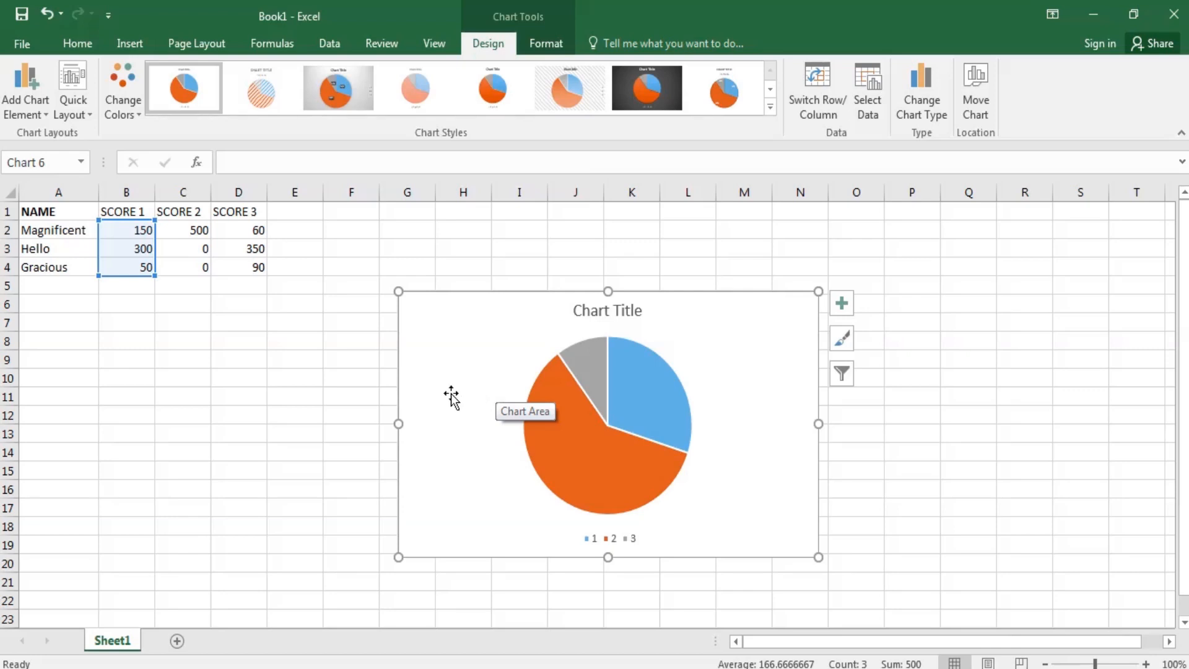
key("Delete")
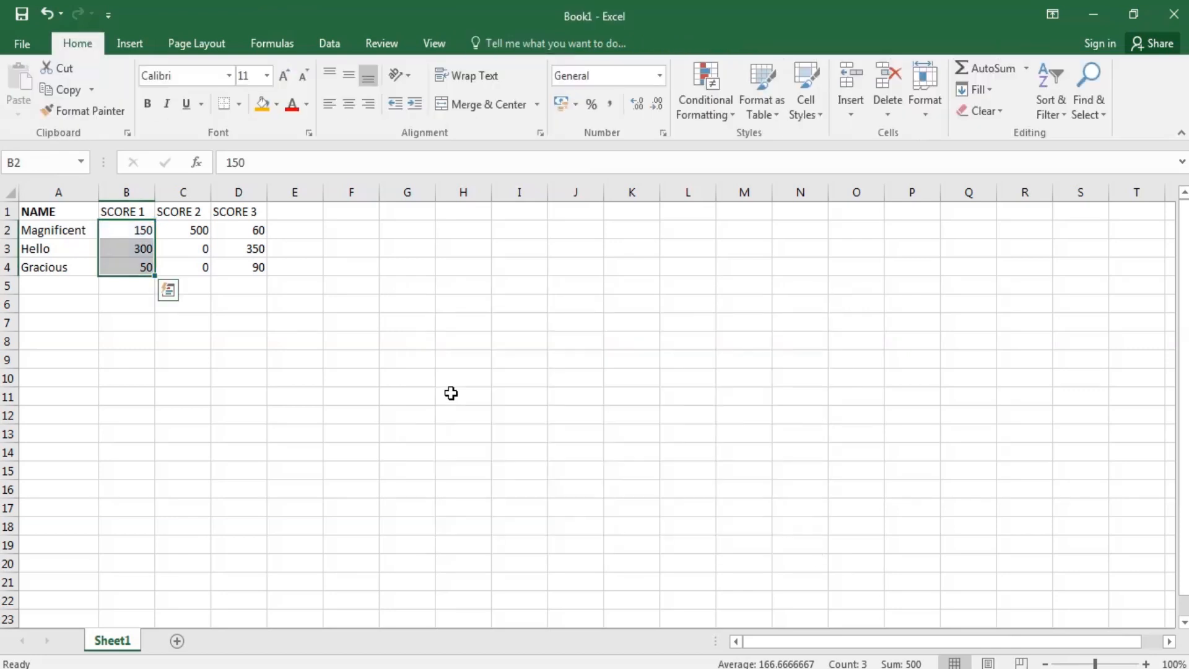
- Insert a 2-D pie chart from the names and SCORE 1 values in A2:B4
left_click(54, 236)
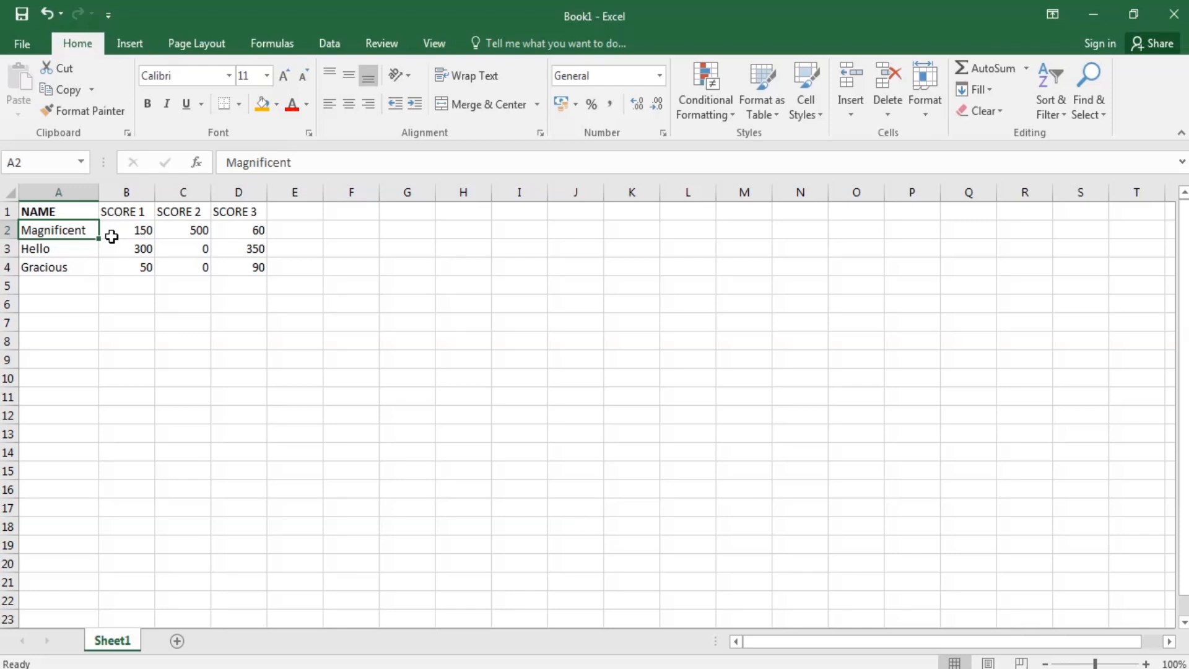
left_click_drag(111, 236, 142, 267)
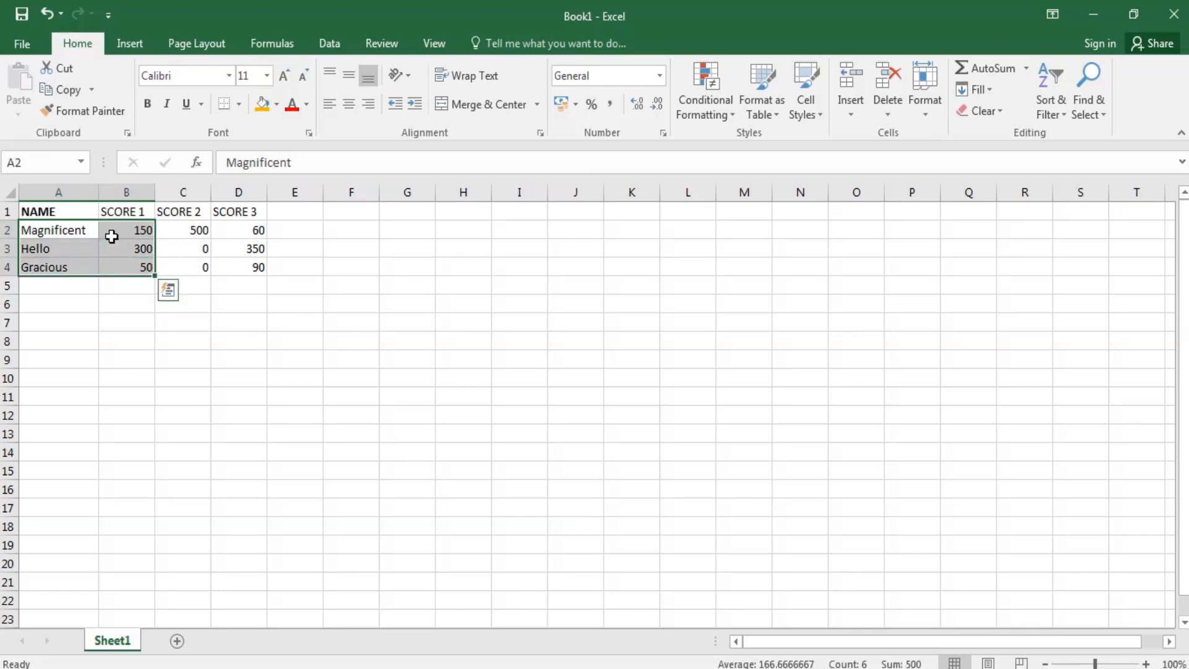
left_click(130, 44)
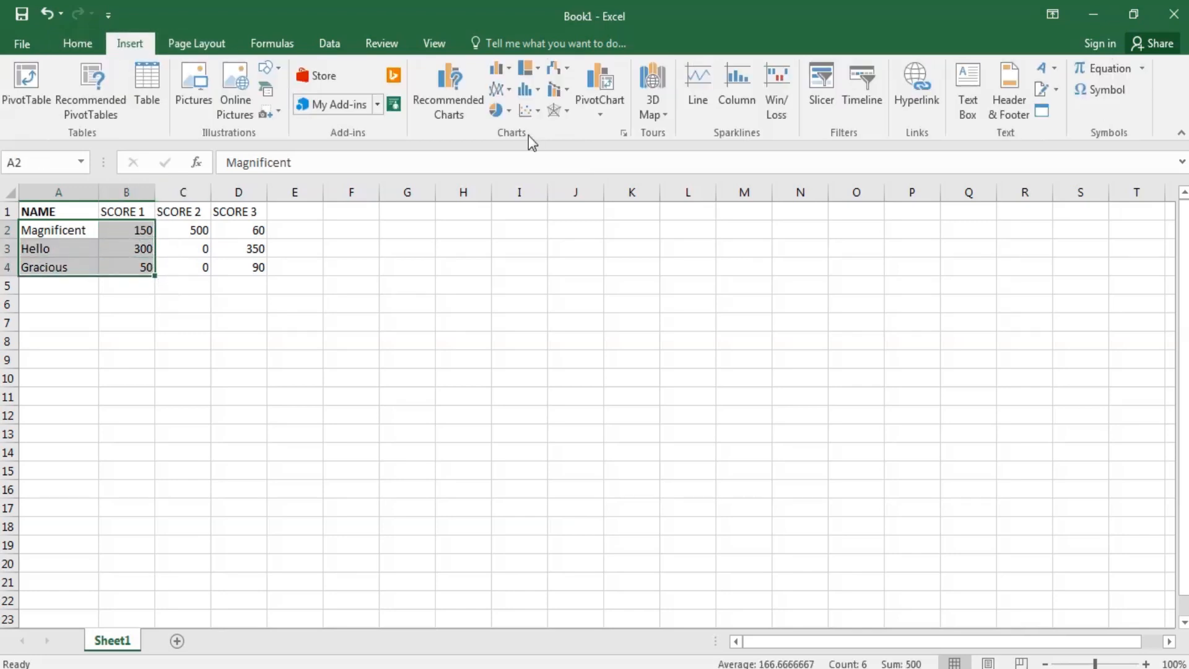
left_click(499, 112)
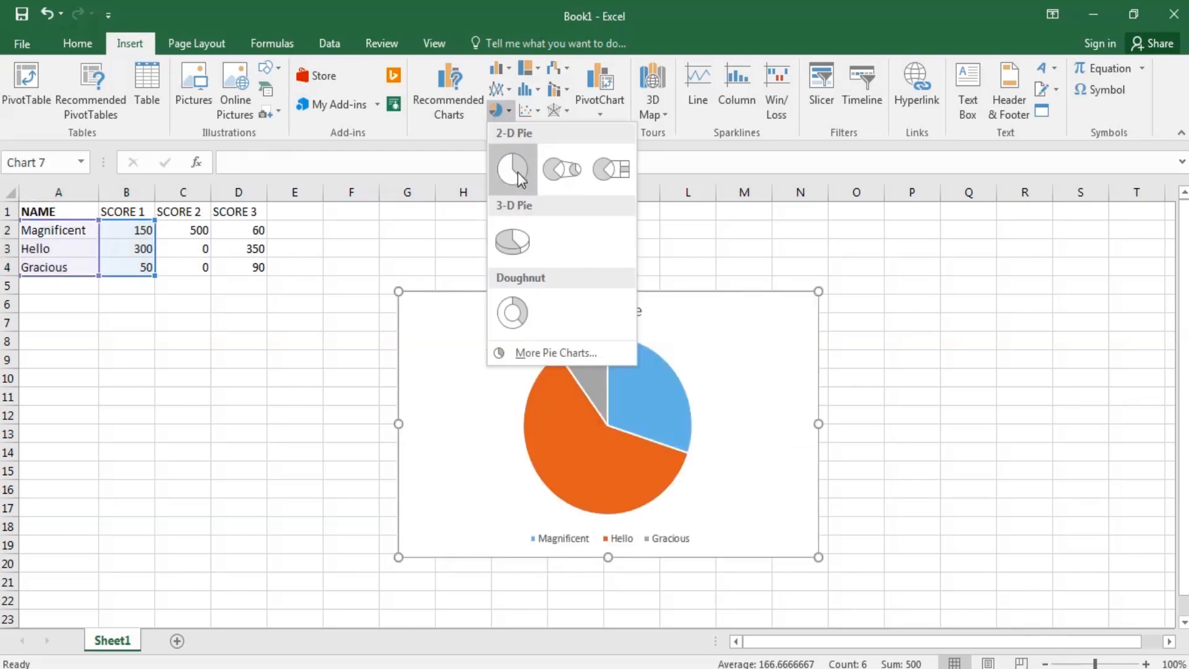
left_click(509, 165)
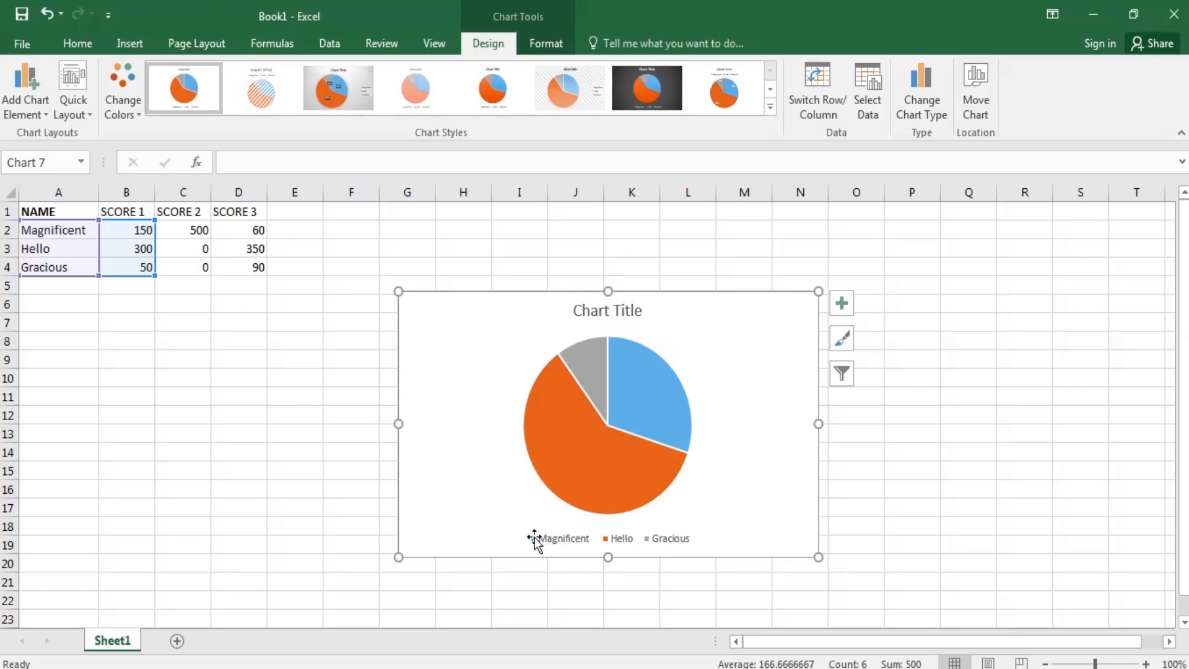
- Delete the pie chart built from the names and SCORE 1 values
mouse_move(621, 421)
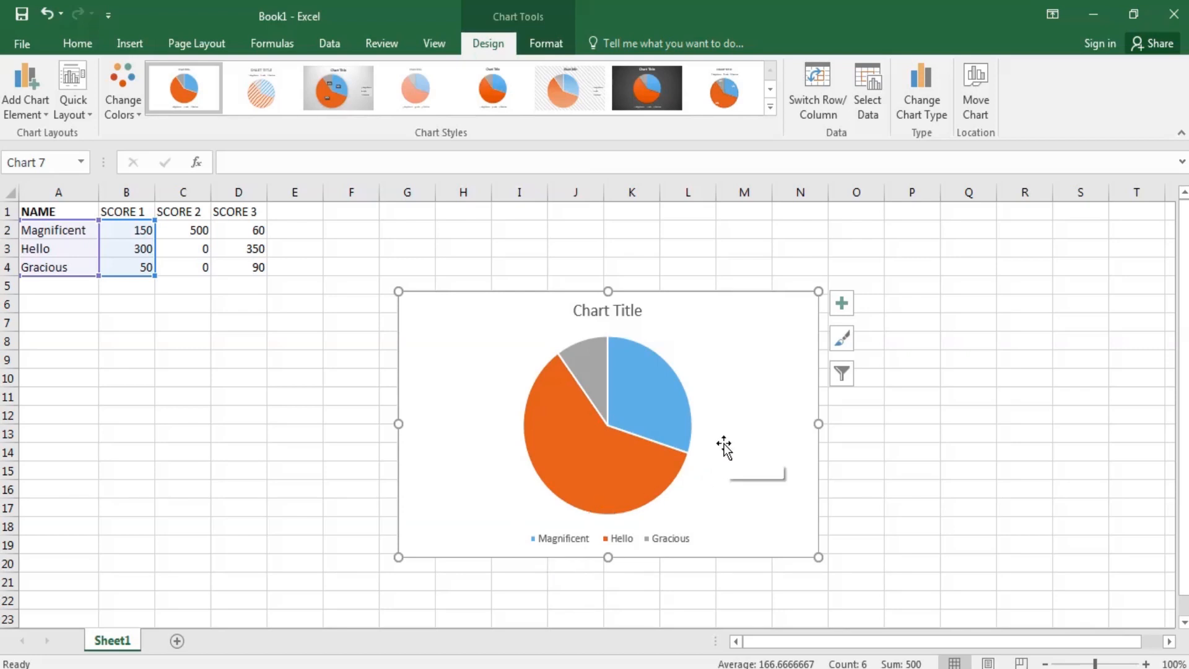
mouse_move(603, 447)
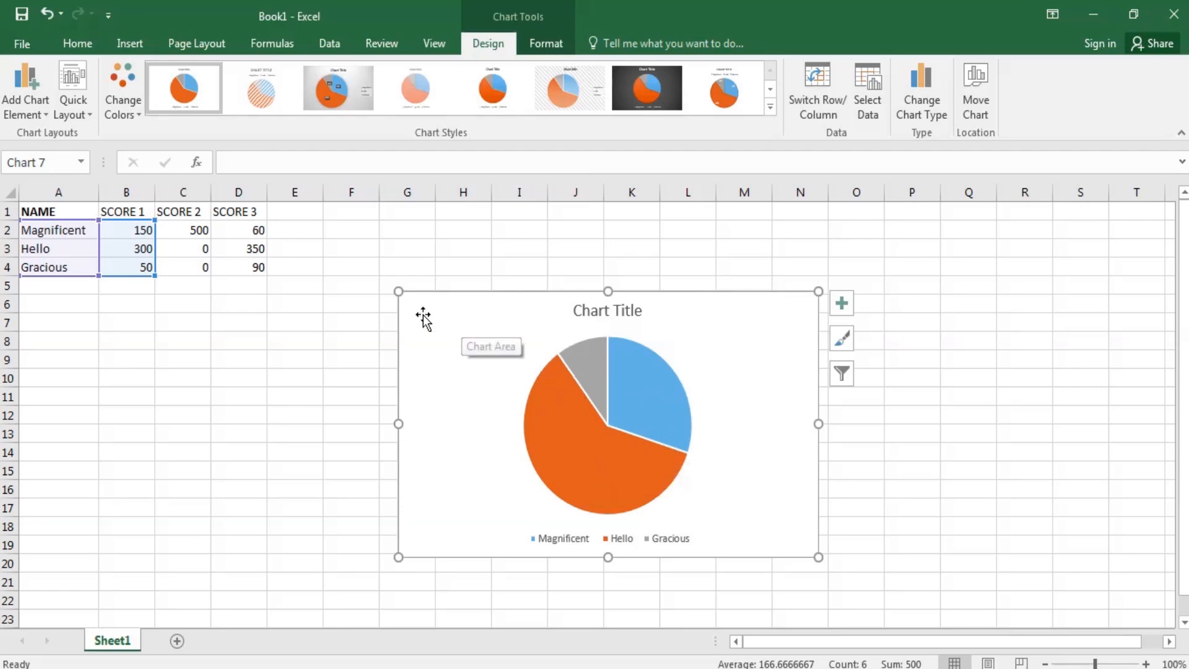
left_click(70, 233)
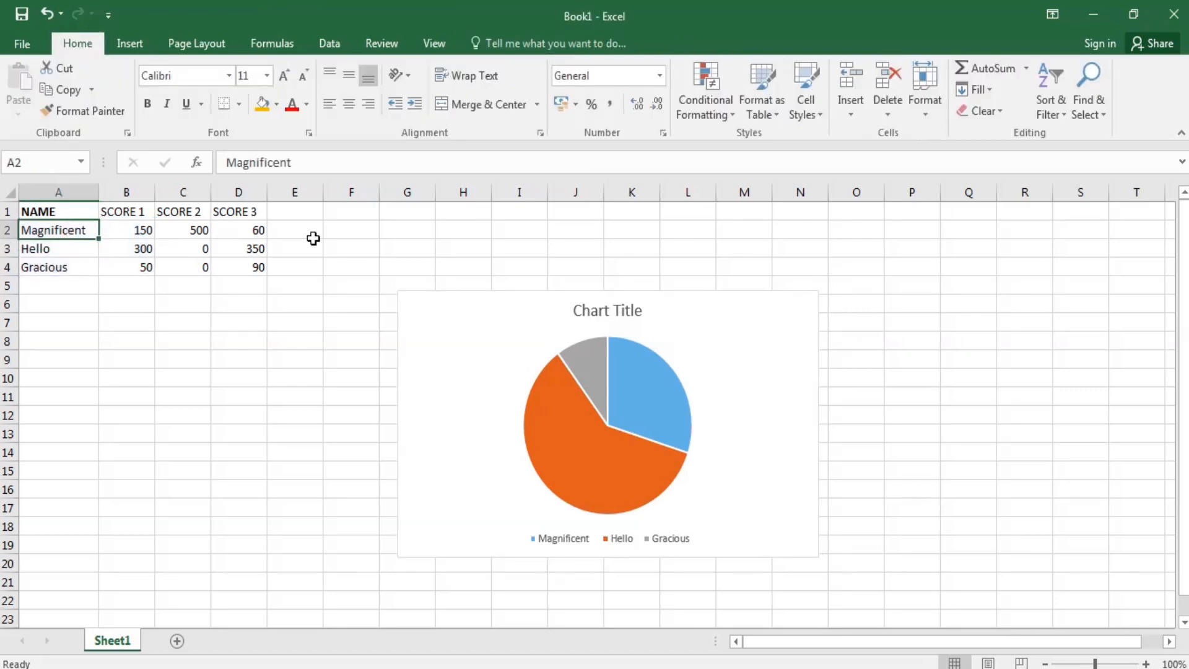
left_click(421, 351)
key("Delete")
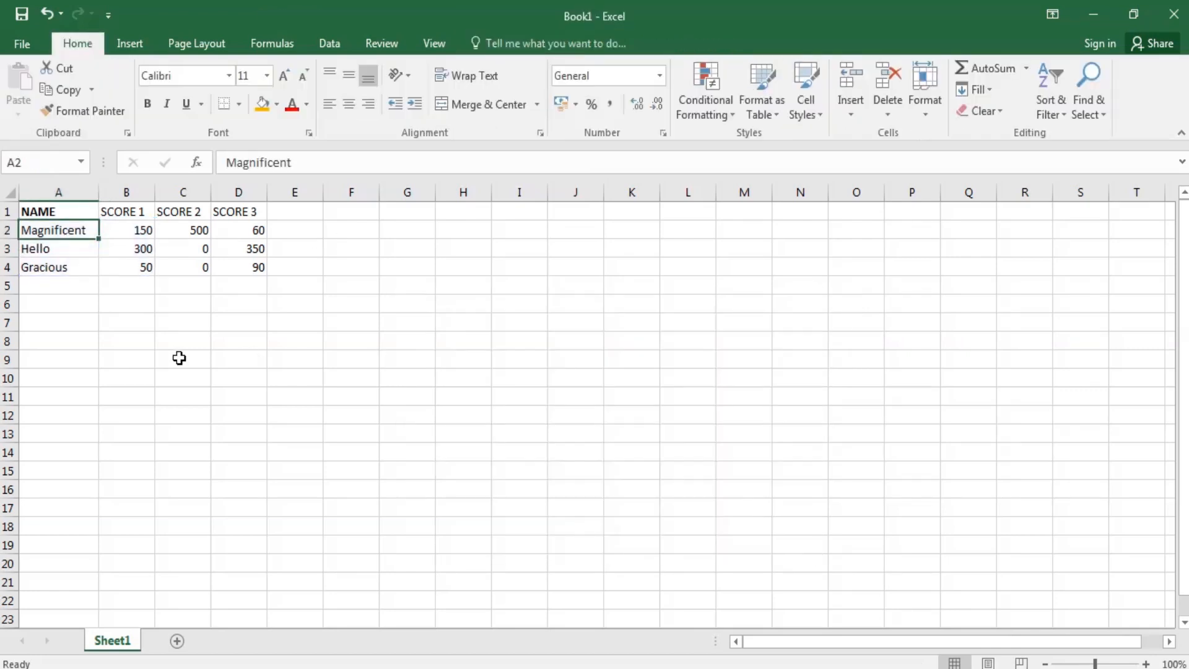
- Insert a 2-D pie chart from the names, SCORE 1 and SCORE 2 values in A2:C4
left_click_drag(67, 237, 193, 272)
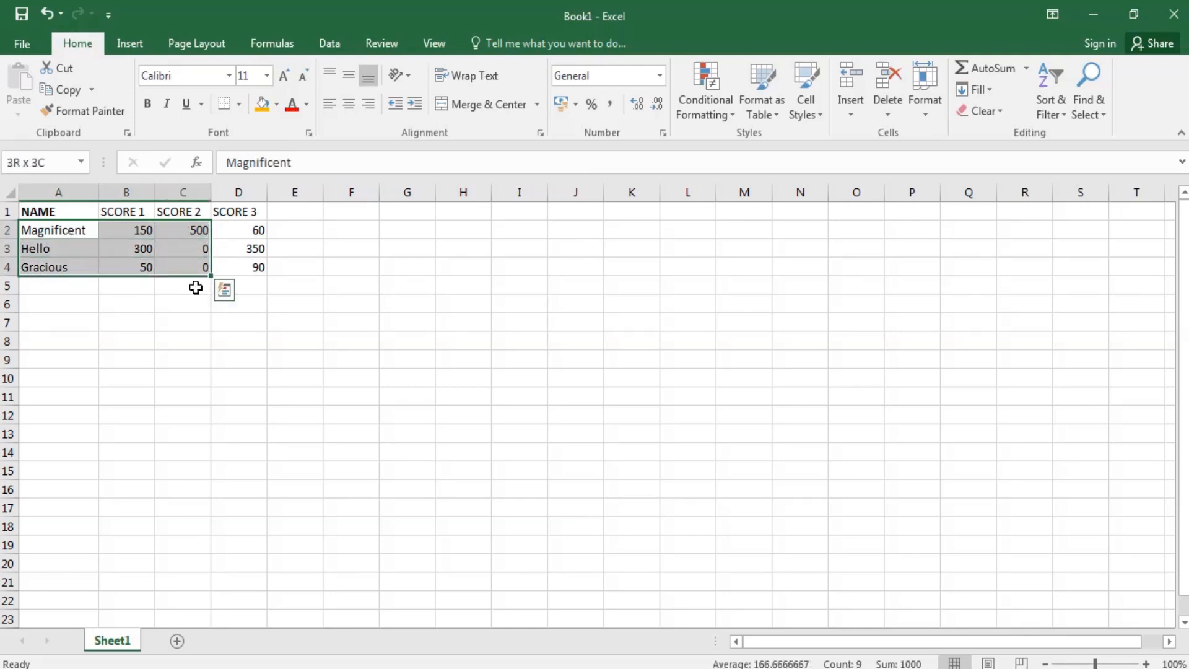
left_click(121, 39)
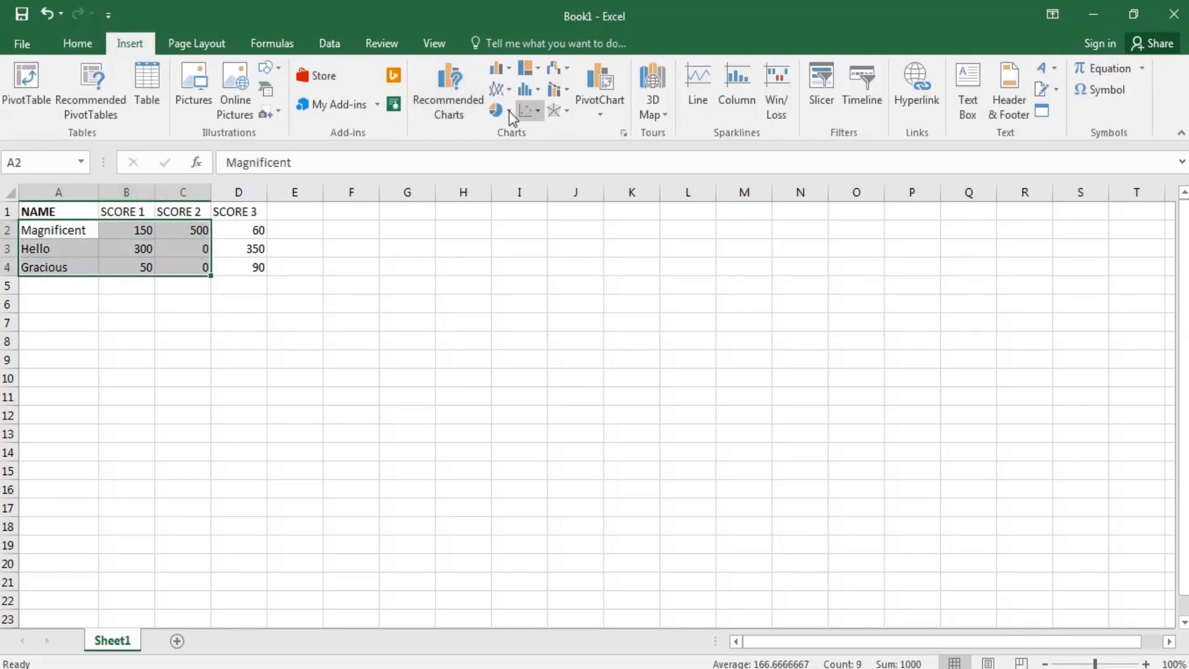
left_click(496, 114)
left_click(508, 176)
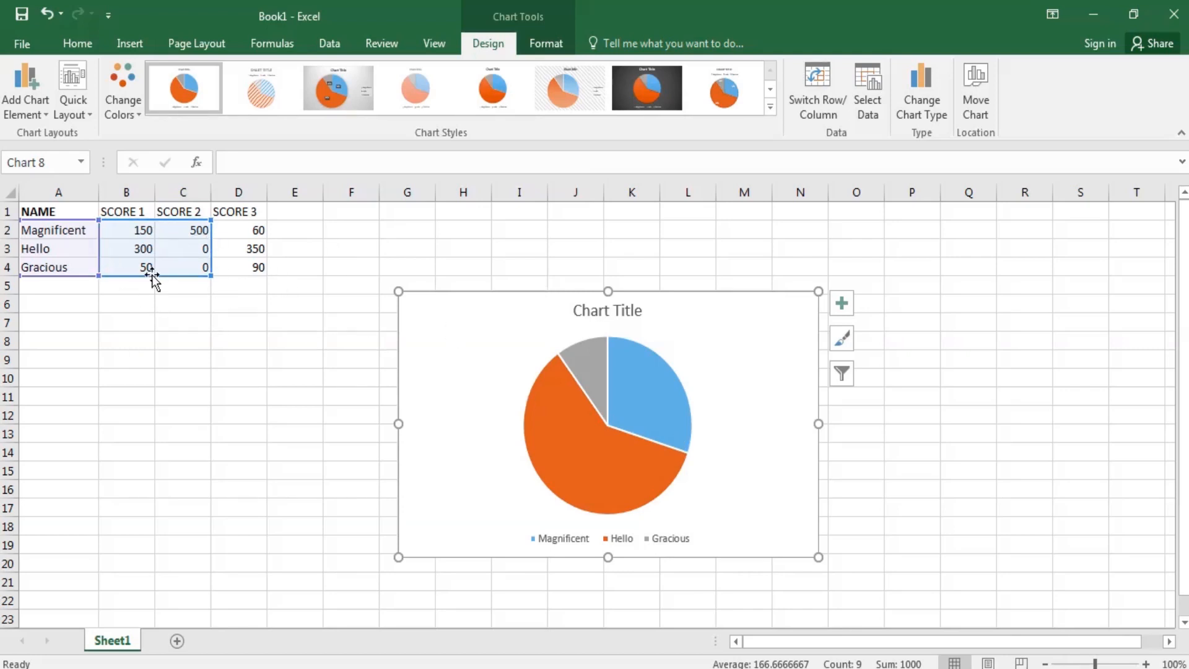
left_click(136, 227)
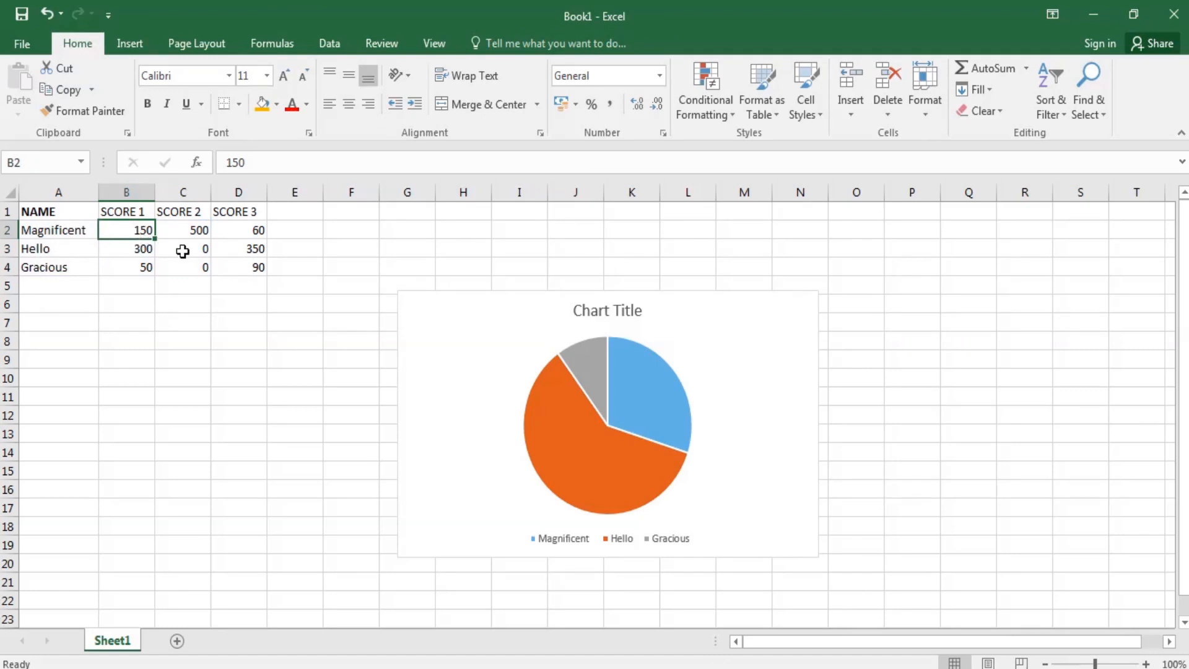
left_click(182, 250, "ctrl")
left_click(246, 271, "ctrl")
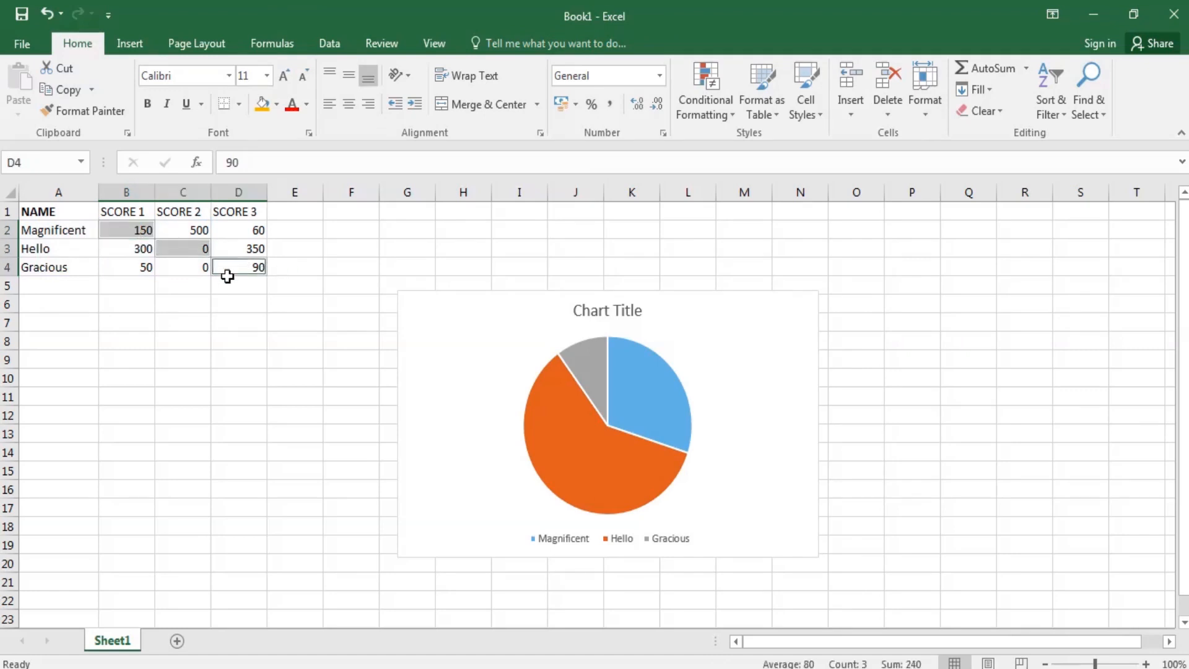
left_click(130, 218)
left_click(130, 234)
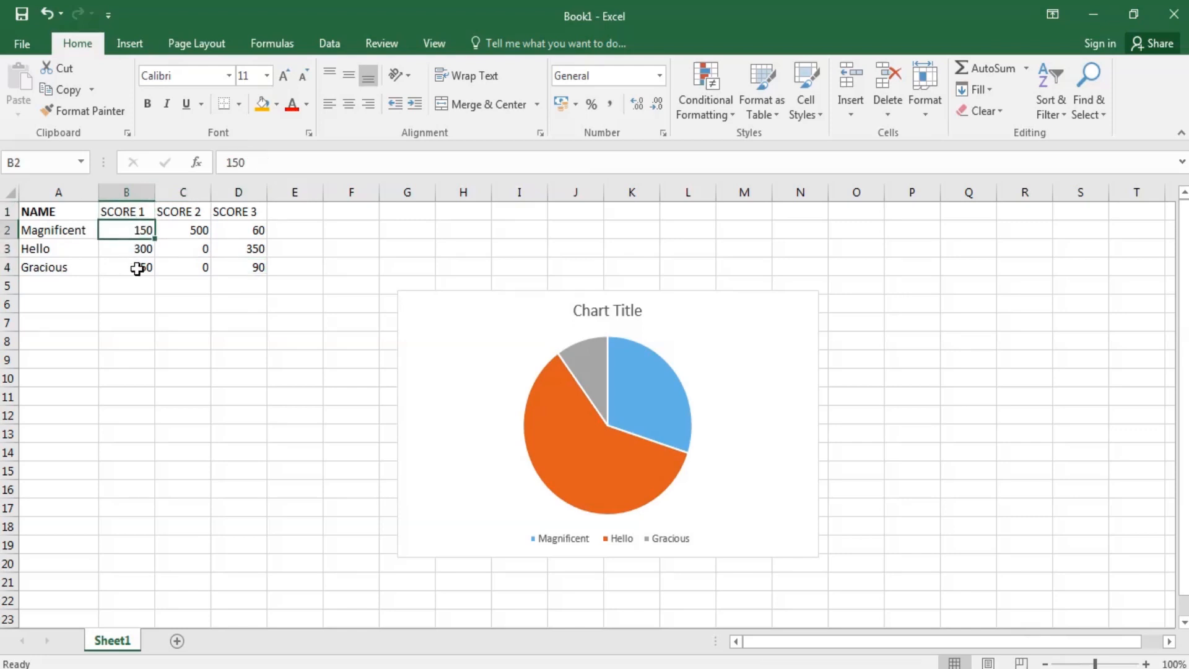
left_click_drag(137, 268, 138, 266)
left_click(349, 288)
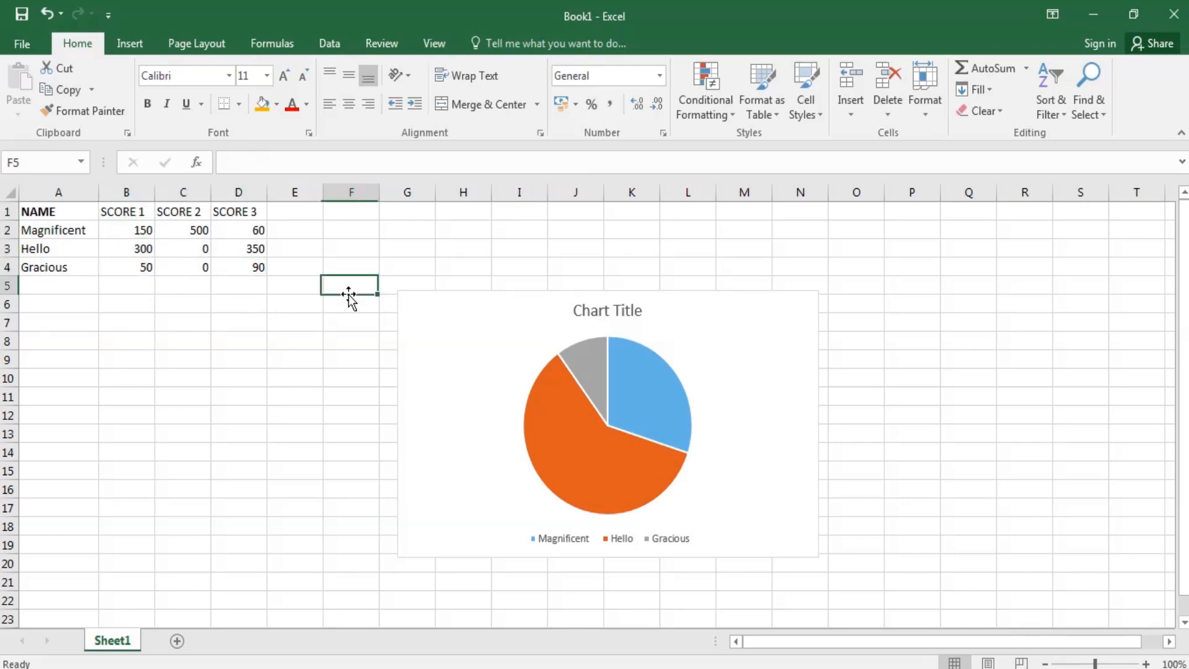
left_click(127, 217)
- Change the pie chart's colors to the Colorful palette that starts with green, blue and orange
left_click(627, 444)
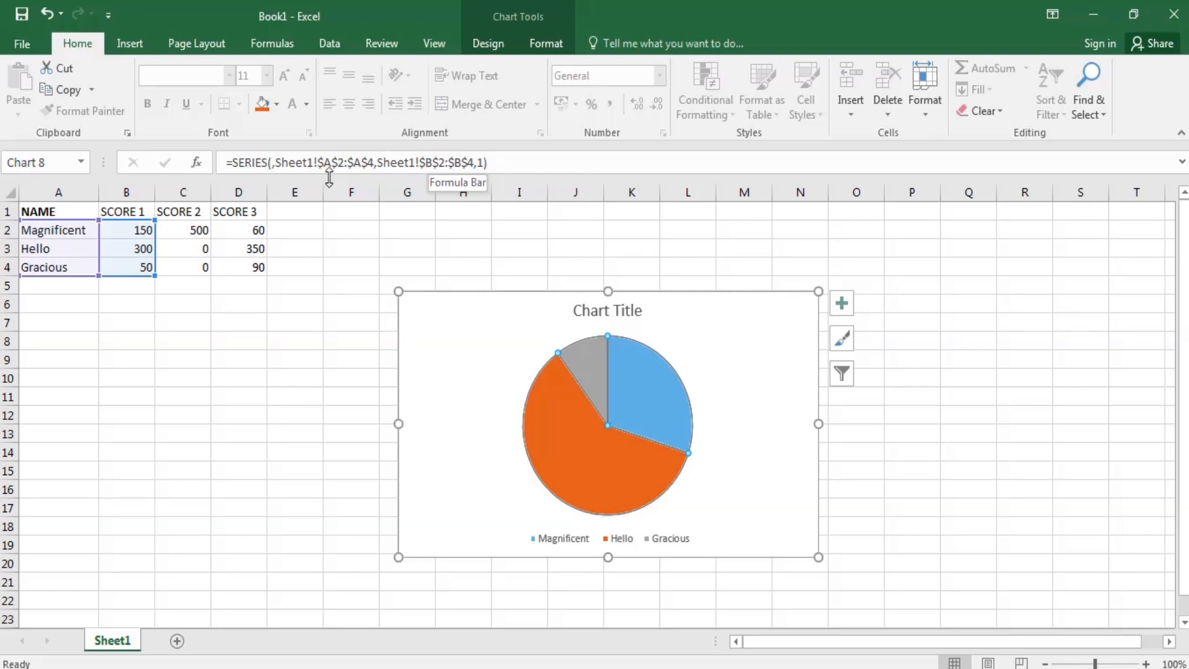
mouse_move(612, 407)
left_click(474, 45)
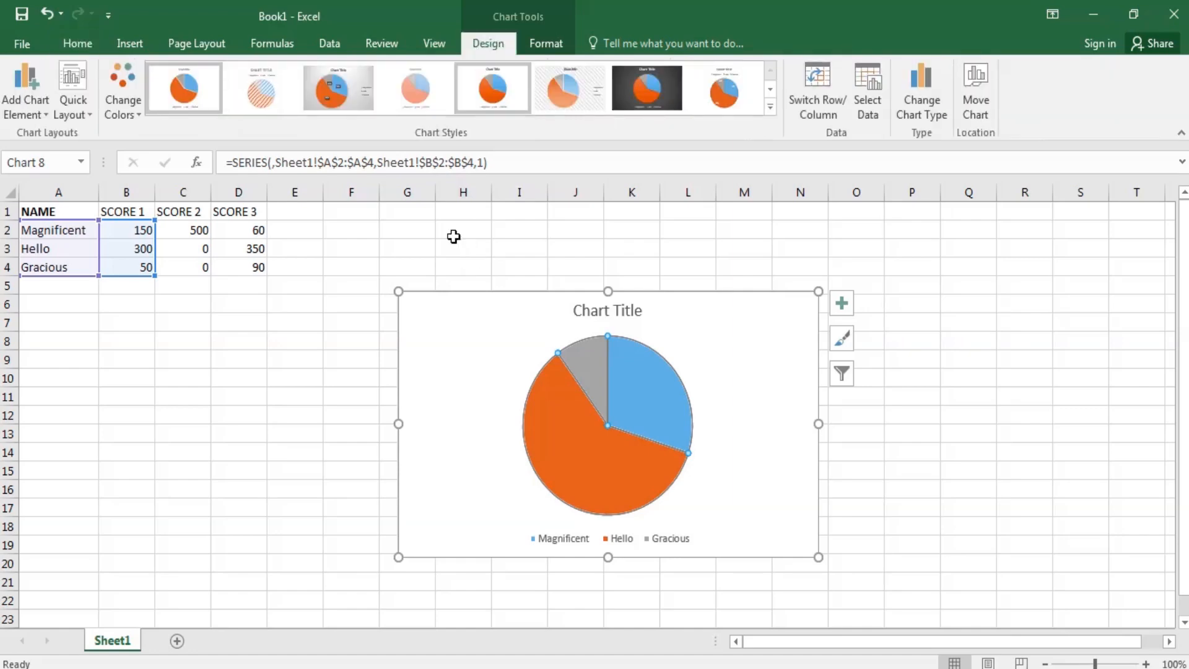
left_click(126, 112)
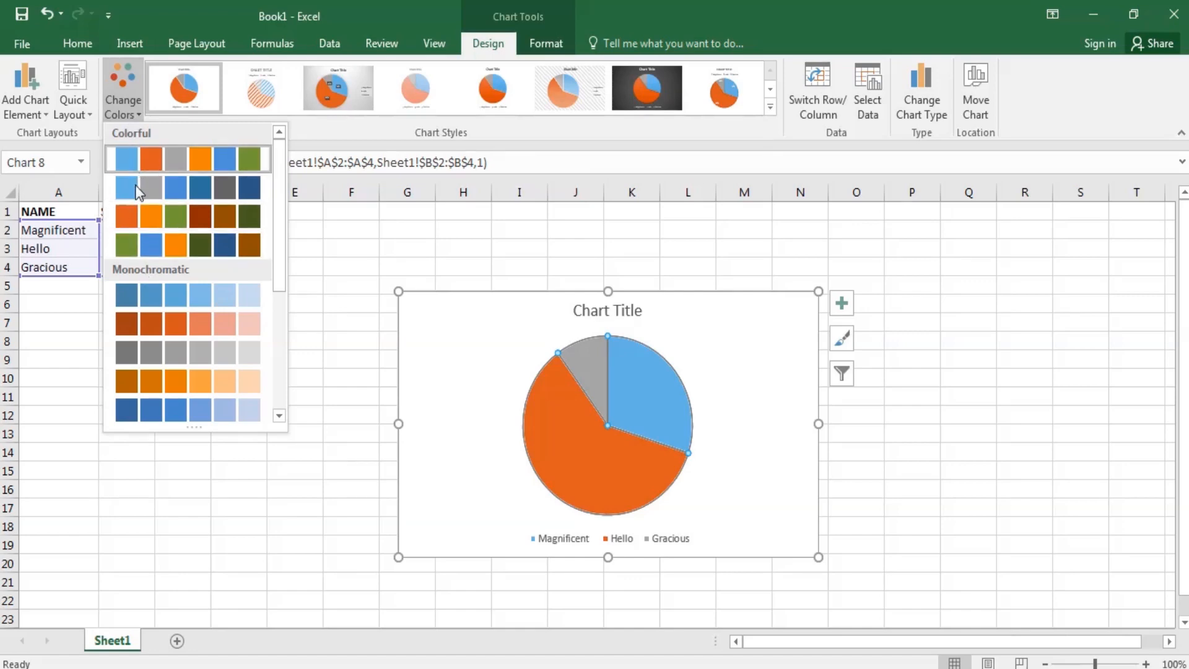
left_click(123, 244)
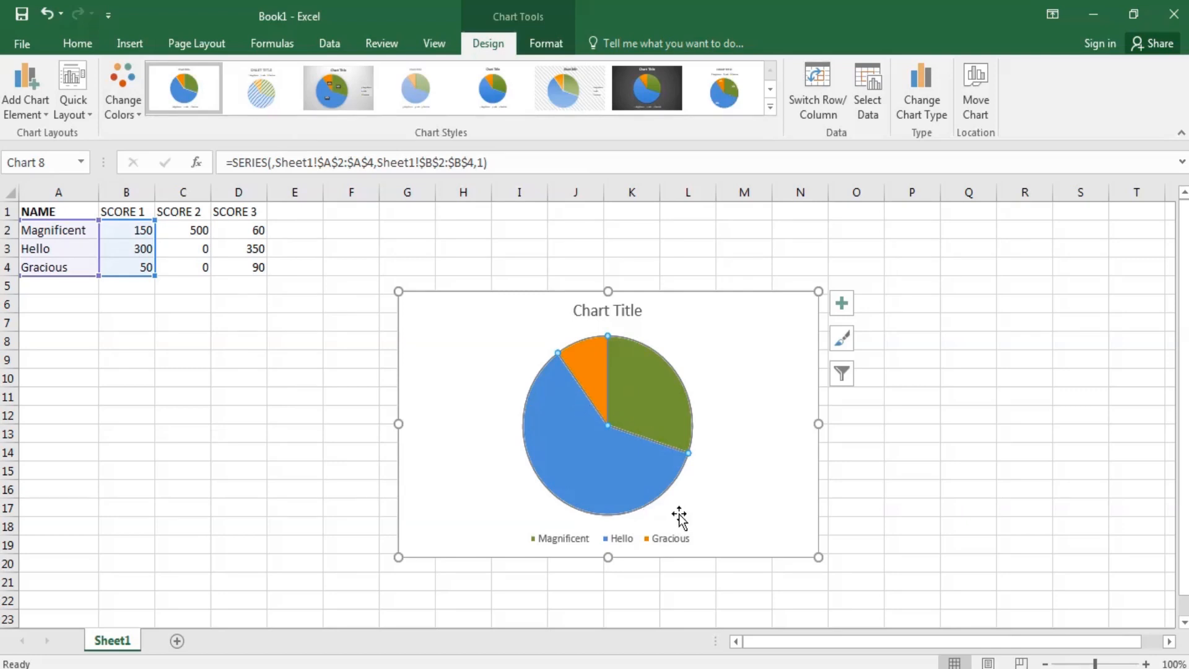
- Browse the Colorful and Monochromatic color palettes available for the pie chart
left_click(130, 110)
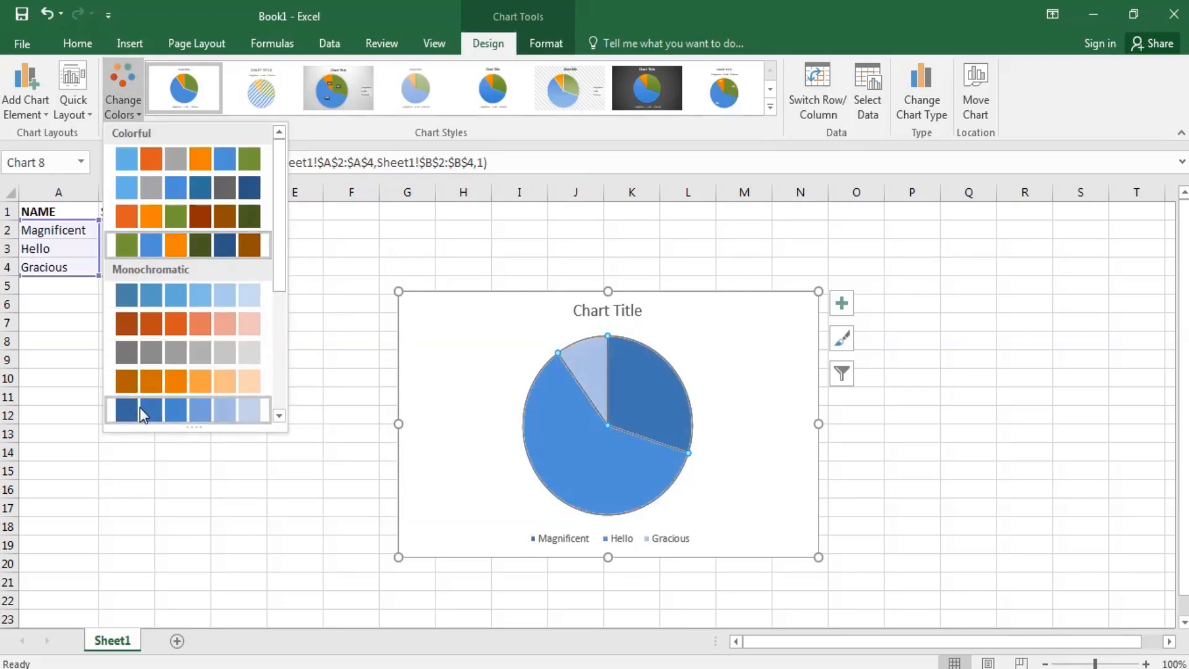
left_click(283, 418)
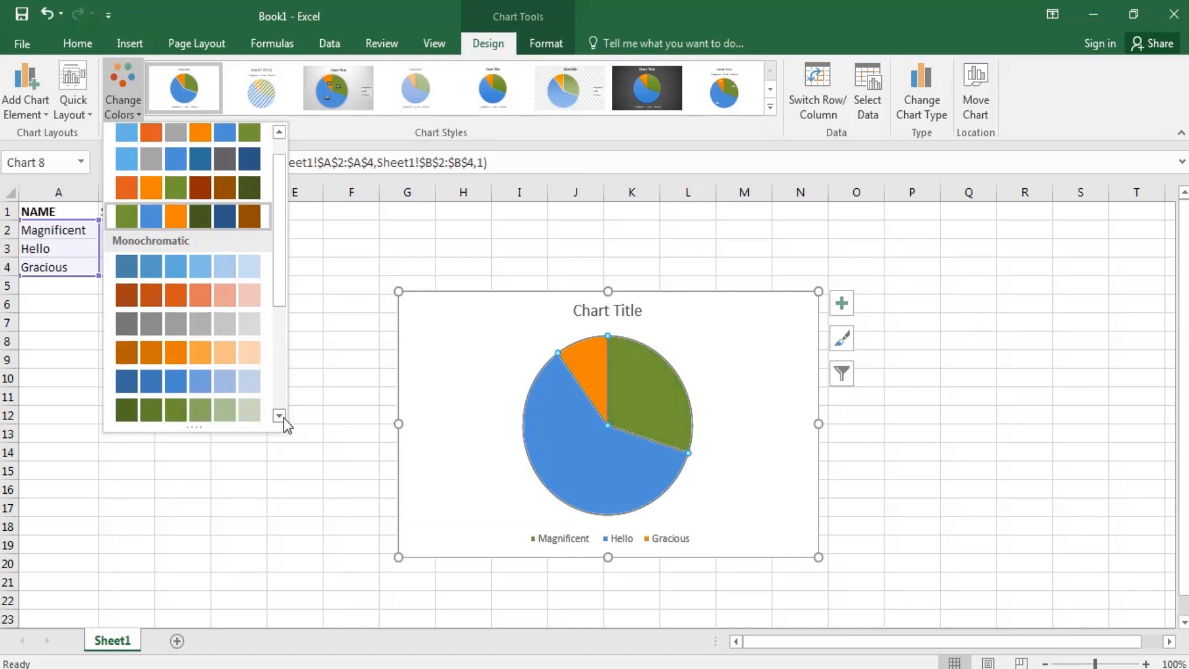
left_click(283, 418)
left_click(282, 419)
left_click(282, 418)
left_click(280, 416)
left_click(279, 416)
left_click(280, 416)
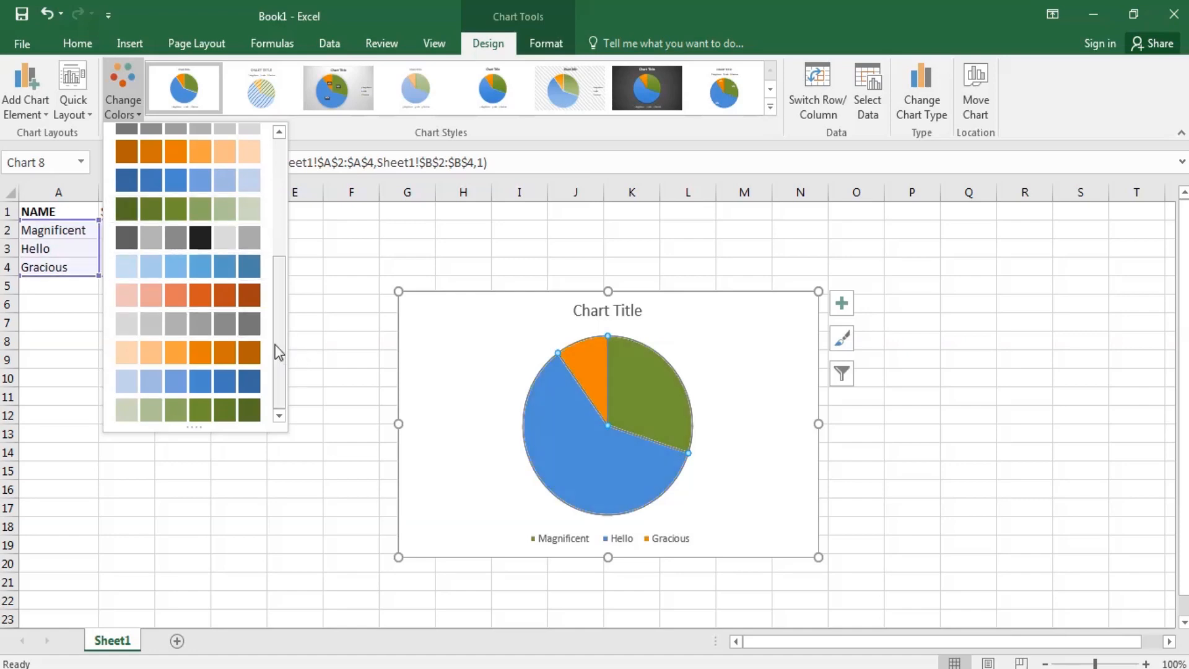
left_click_drag(283, 339, 292, 182)
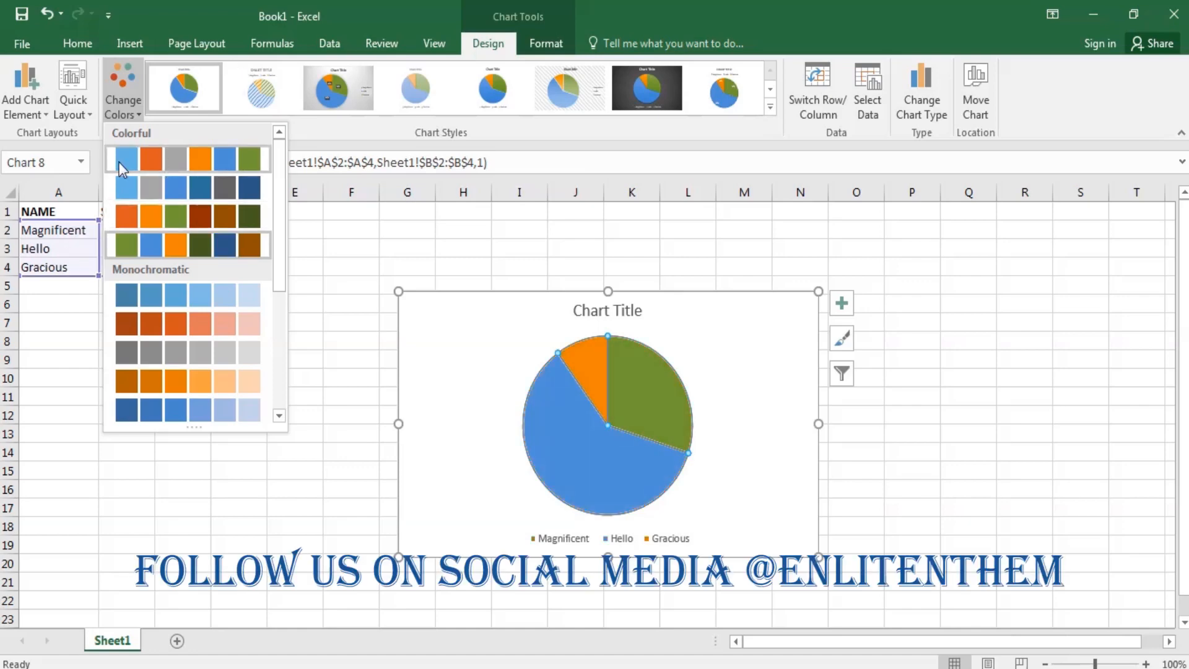
left_click(128, 231)
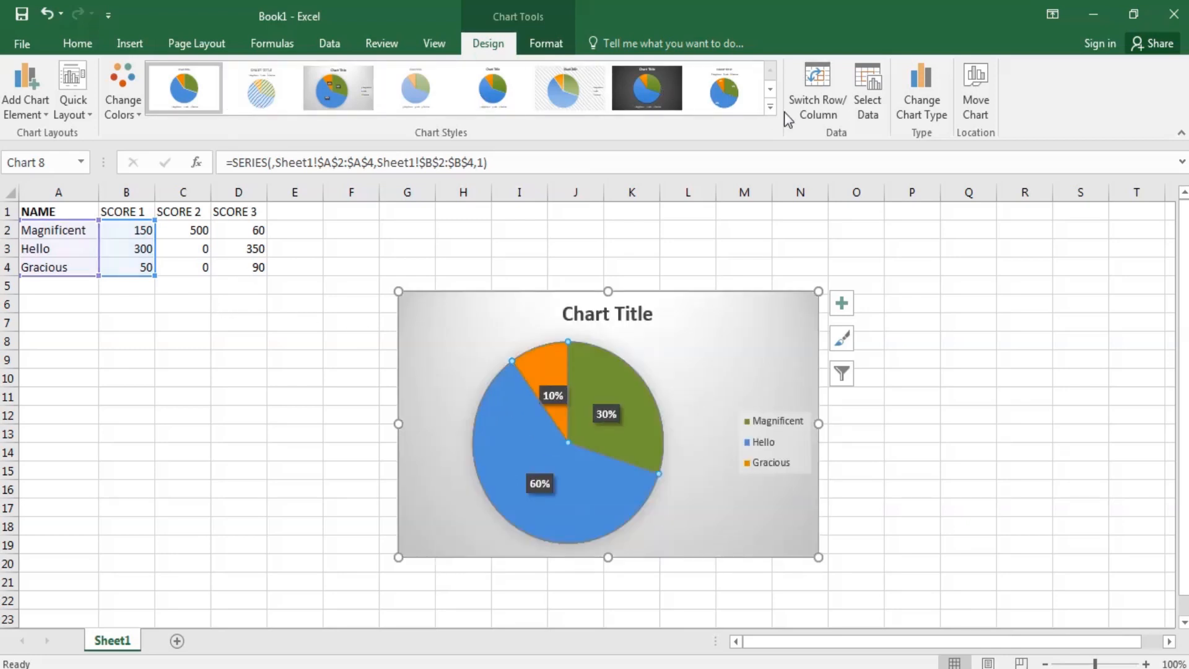
- Try the green-background and gray-gradient chart styles, and apply the white style with the legend above the pie
left_click(774, 113)
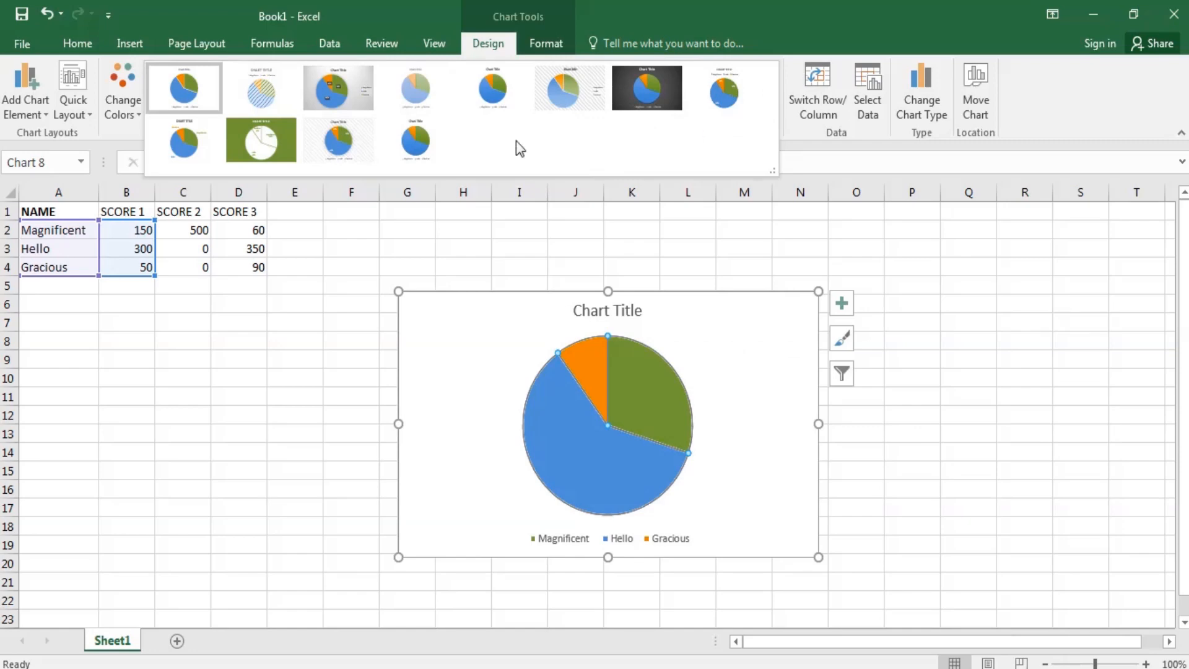
key("Escape")
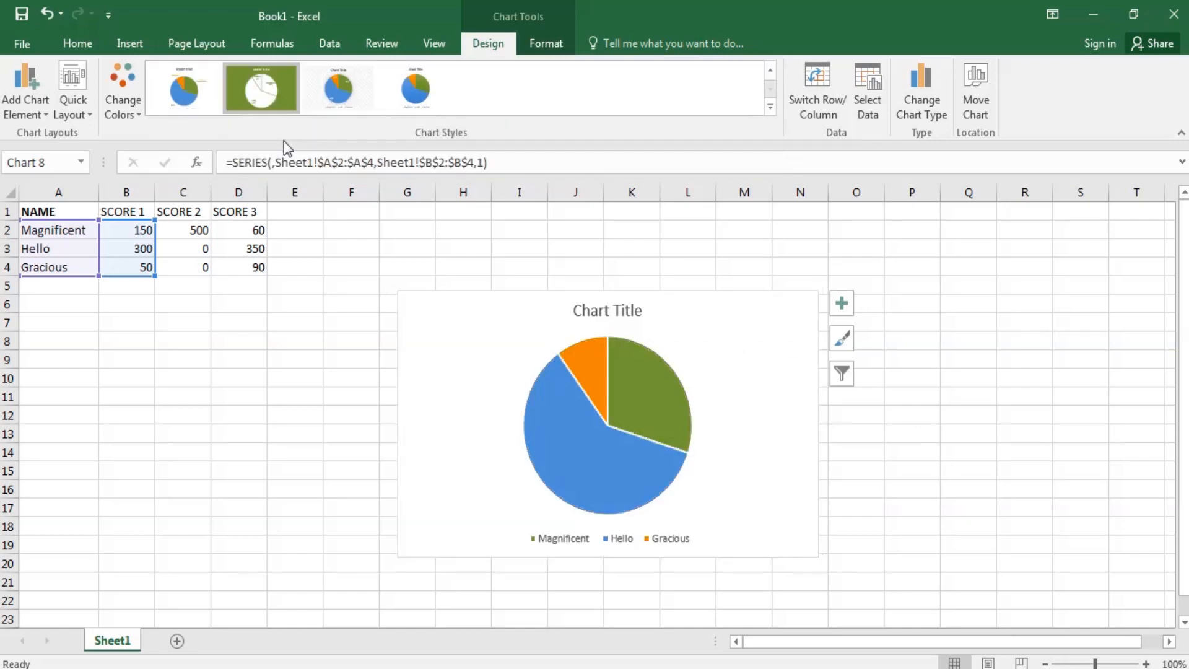
left_click(771, 107)
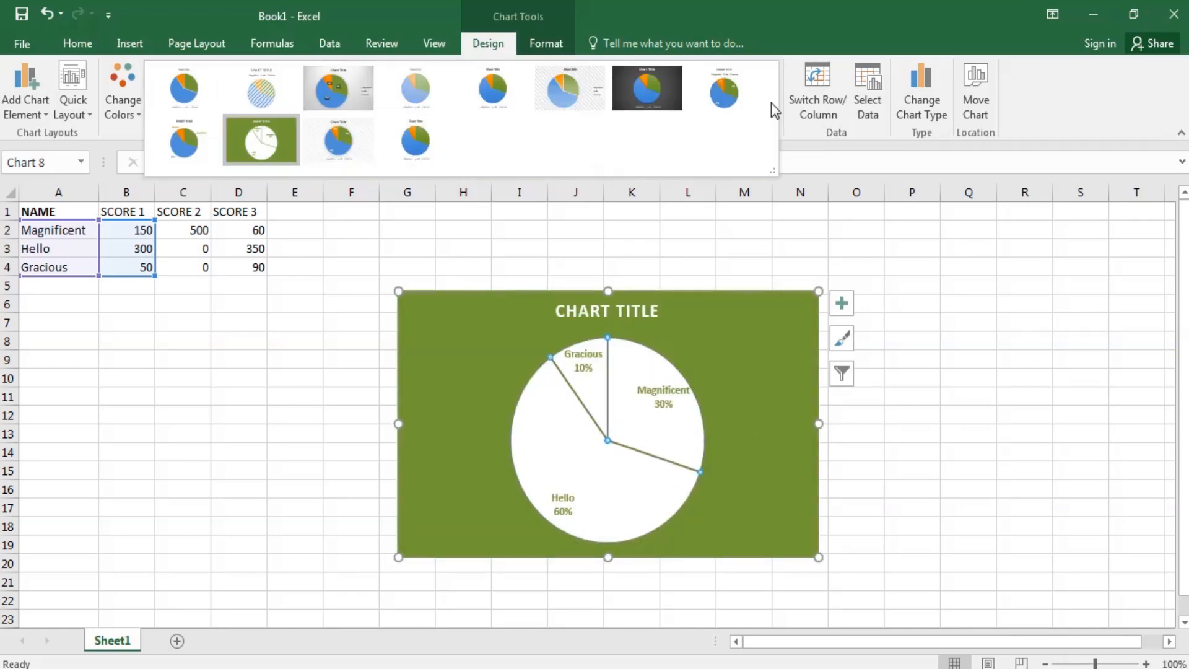
left_click(332, 91)
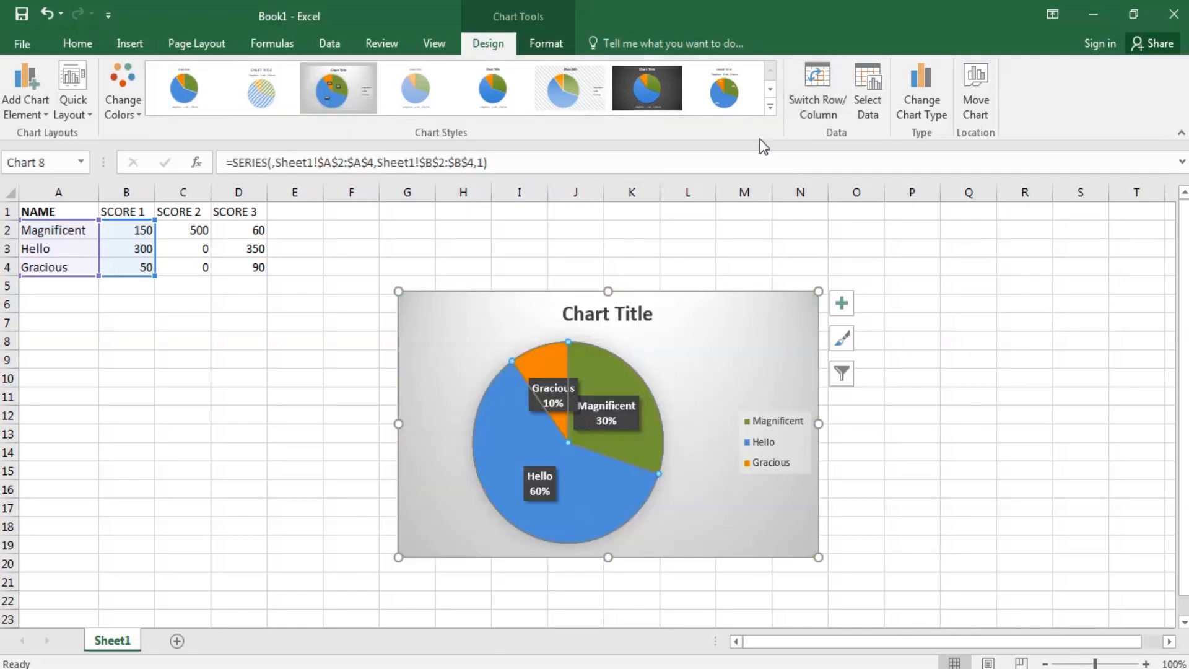
left_click(770, 110)
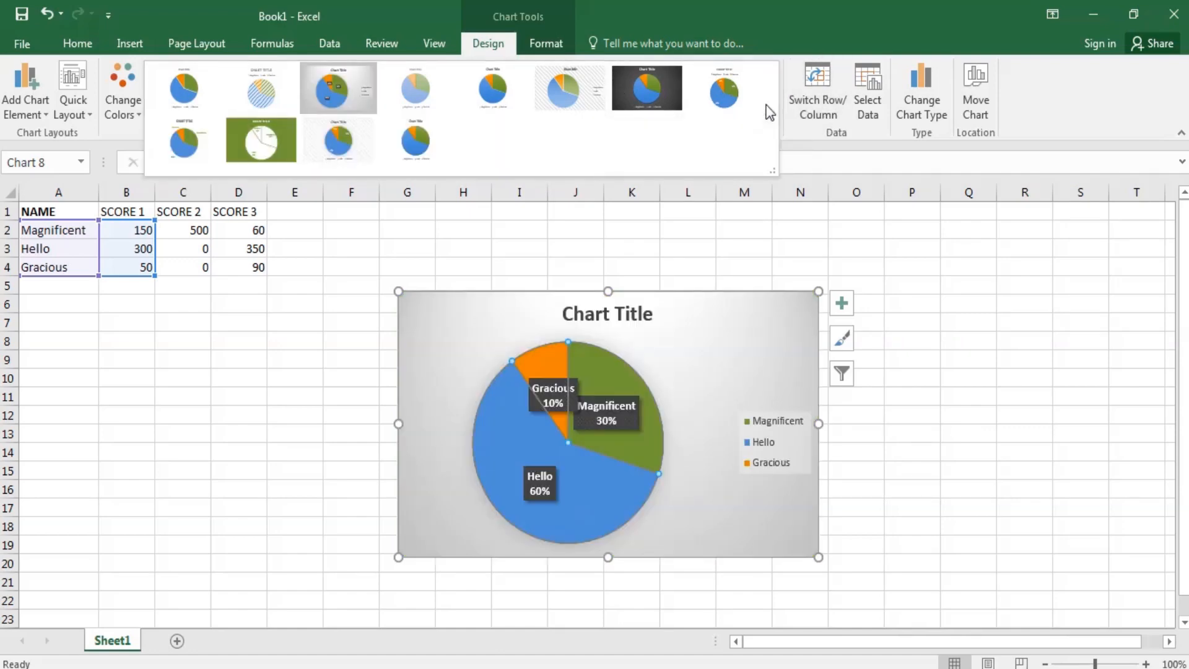
left_click(721, 99)
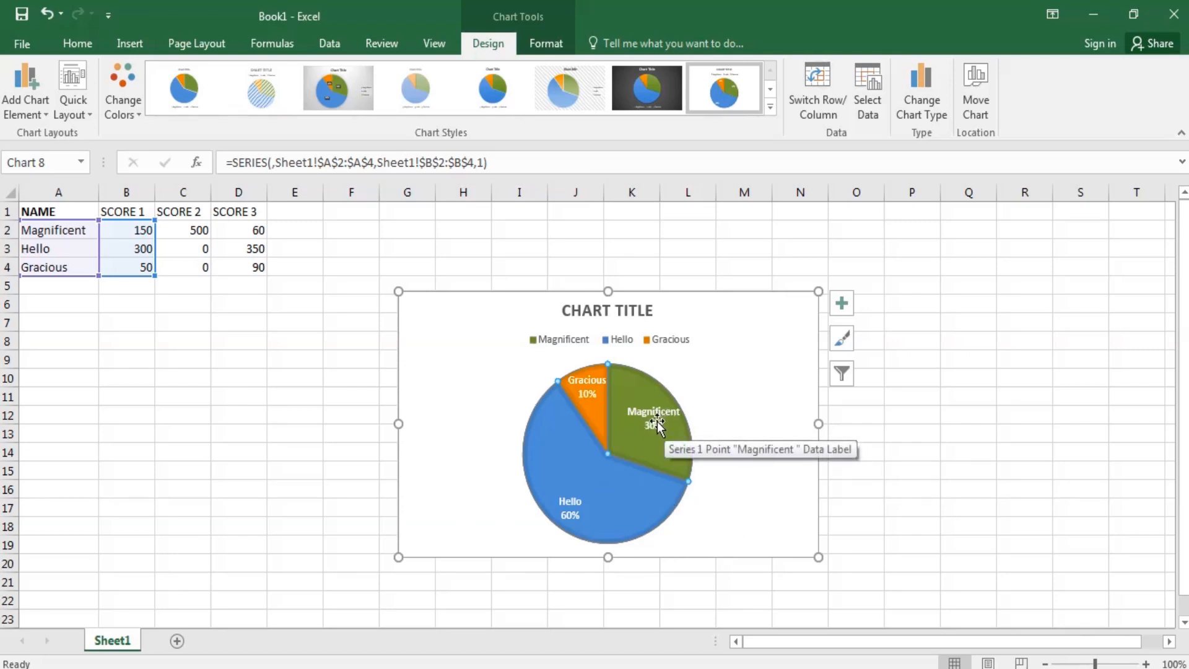
- Set the SCORE 1 value for Hello in B3 to 2
left_click(127, 252)
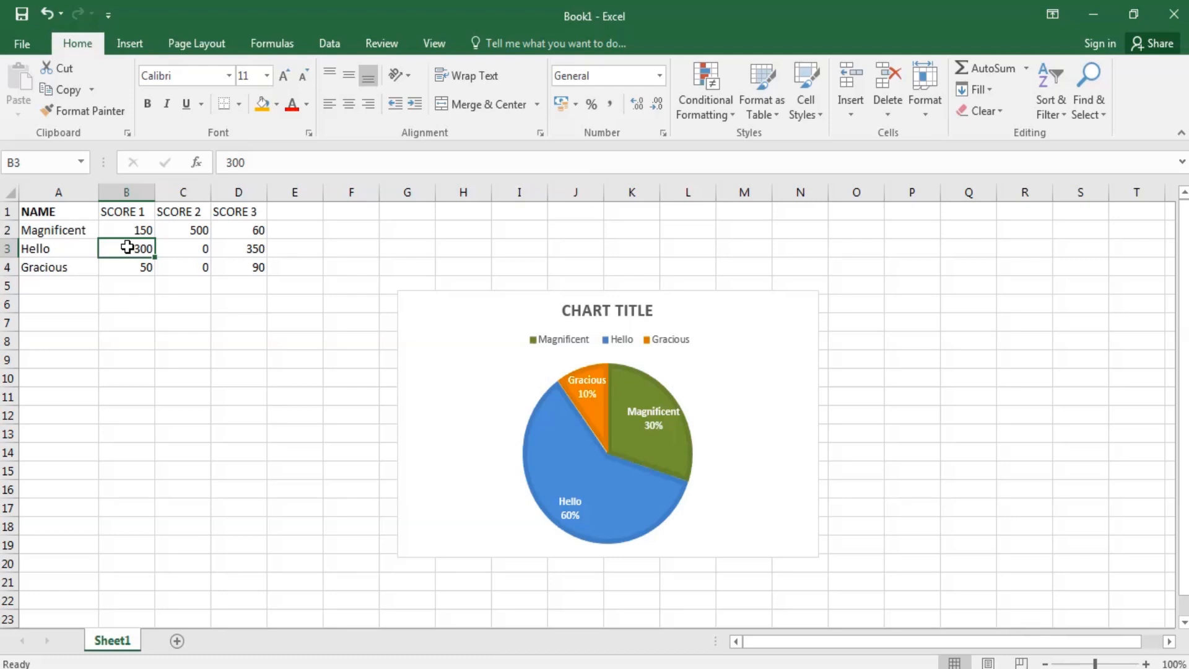
type("2")
left_click(132, 302)
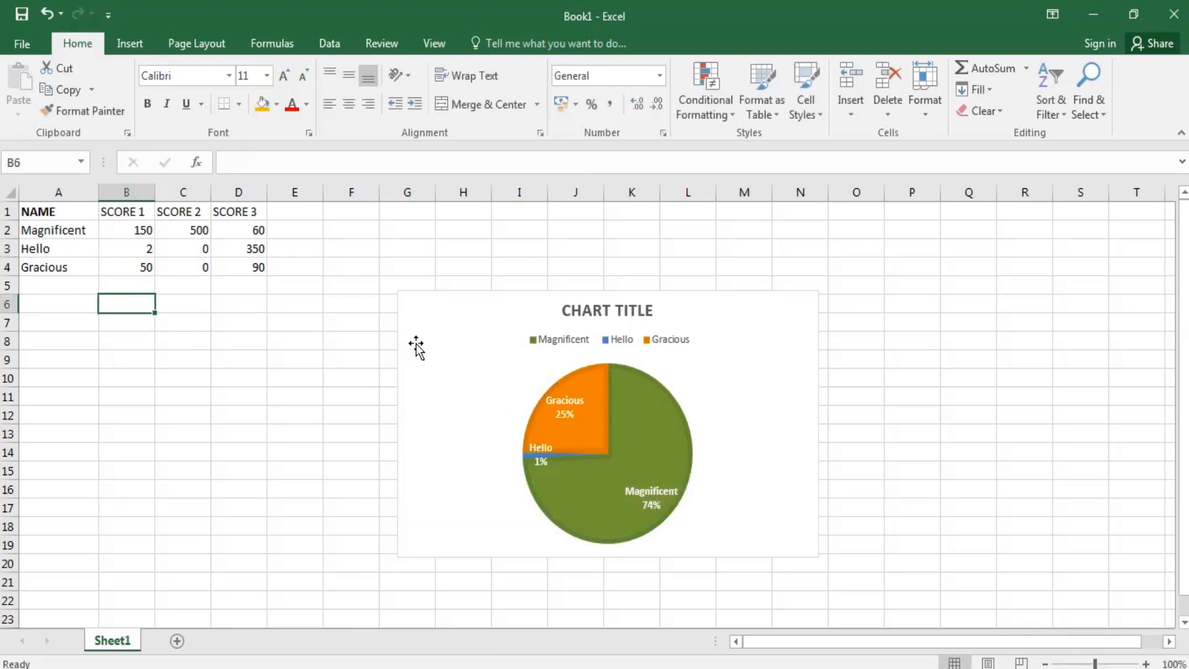
- Set the SCORE 1 value for Hello in B3 to 300
left_click(122, 252)
type("3")
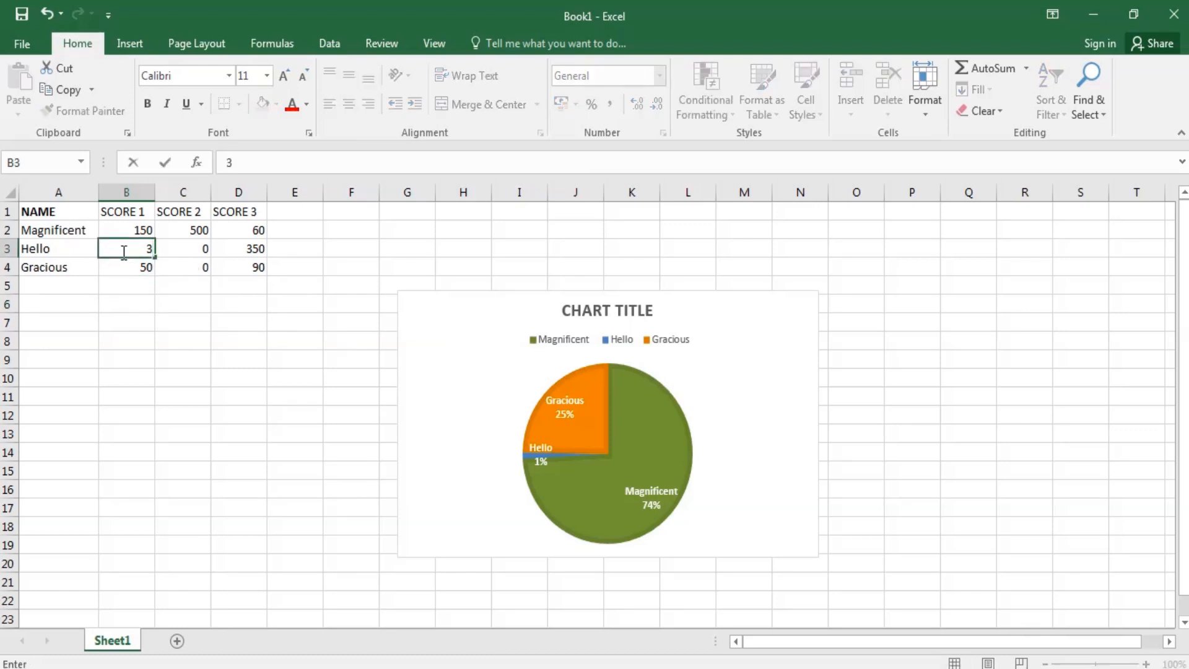
type("00")
left_click(135, 322)
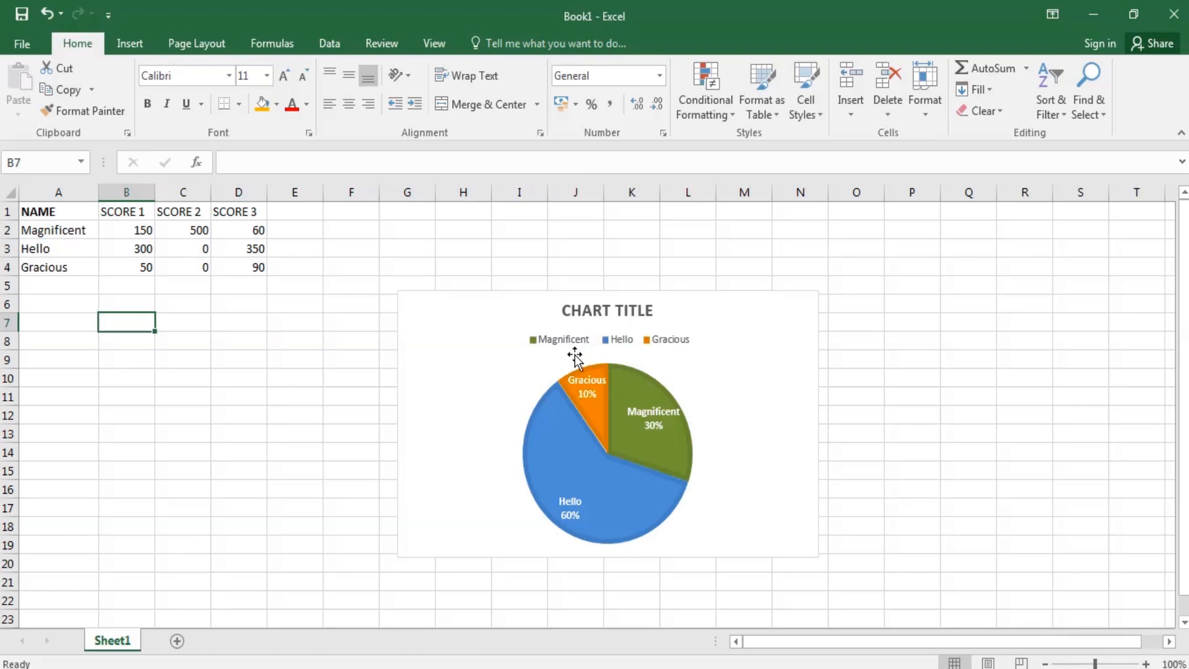
- Apply the Preset 12 shape effect to the pie series and deselect the chart
left_click(560, 387)
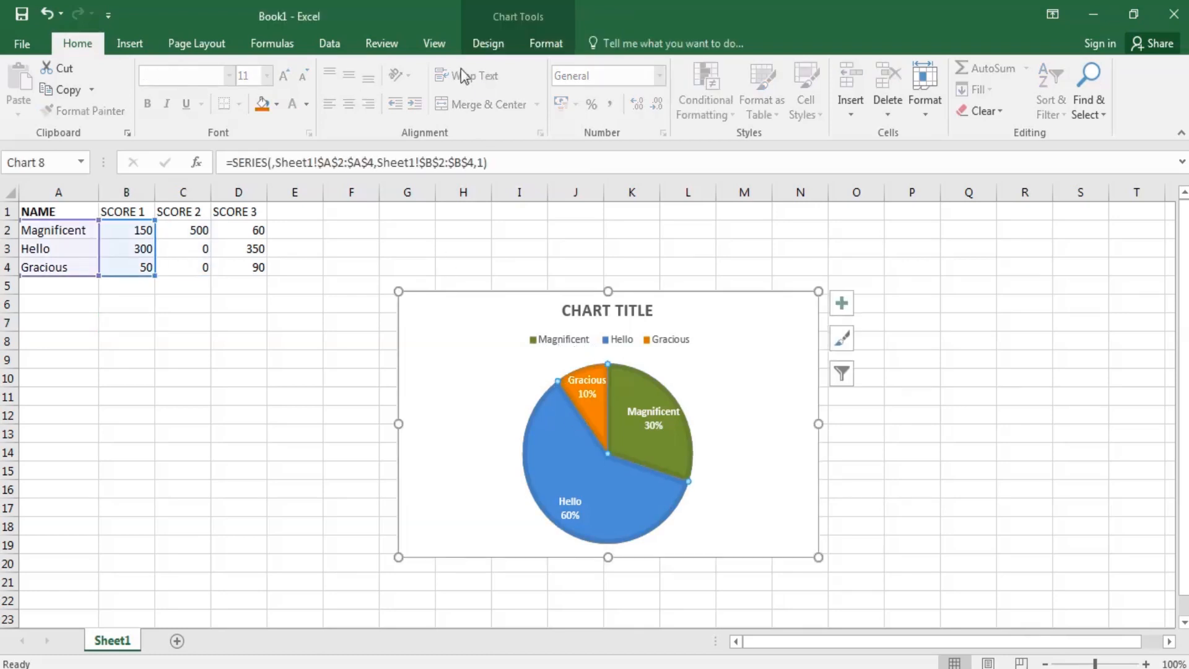
left_click(480, 51)
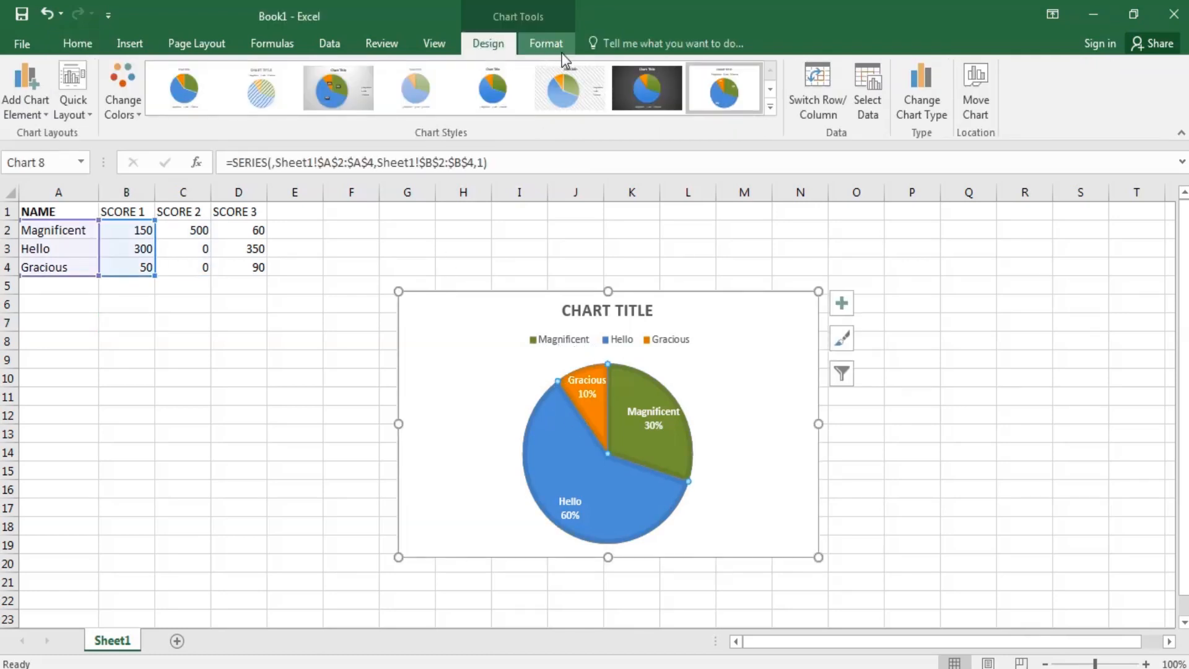
left_click(552, 54)
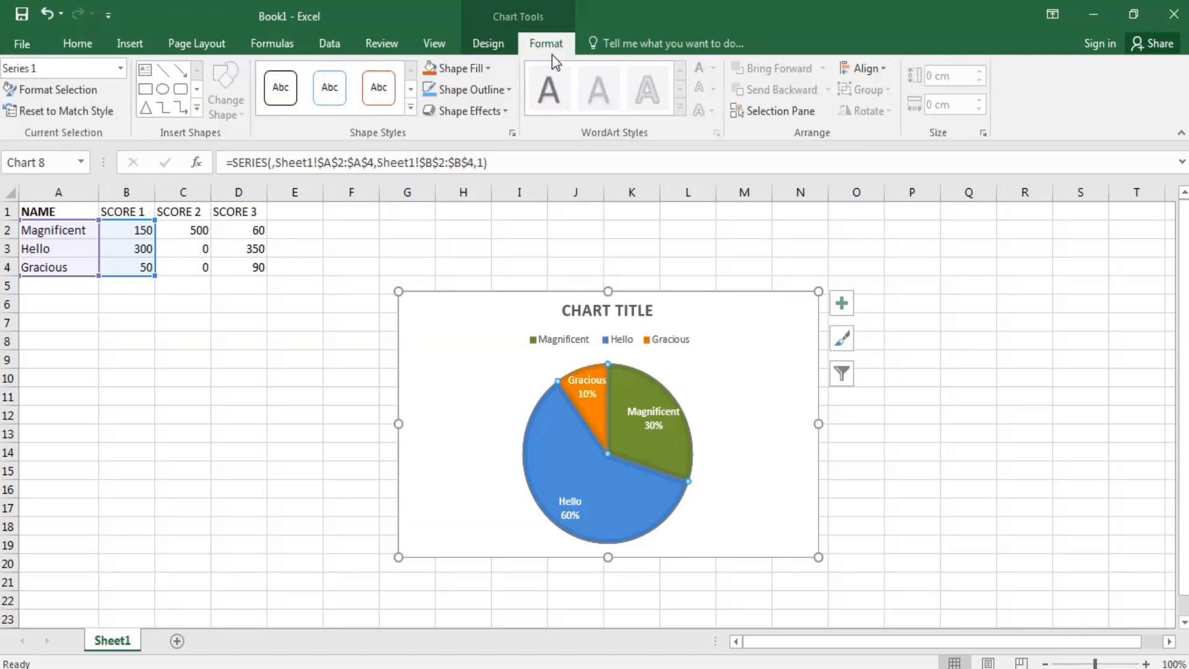
left_click(508, 114)
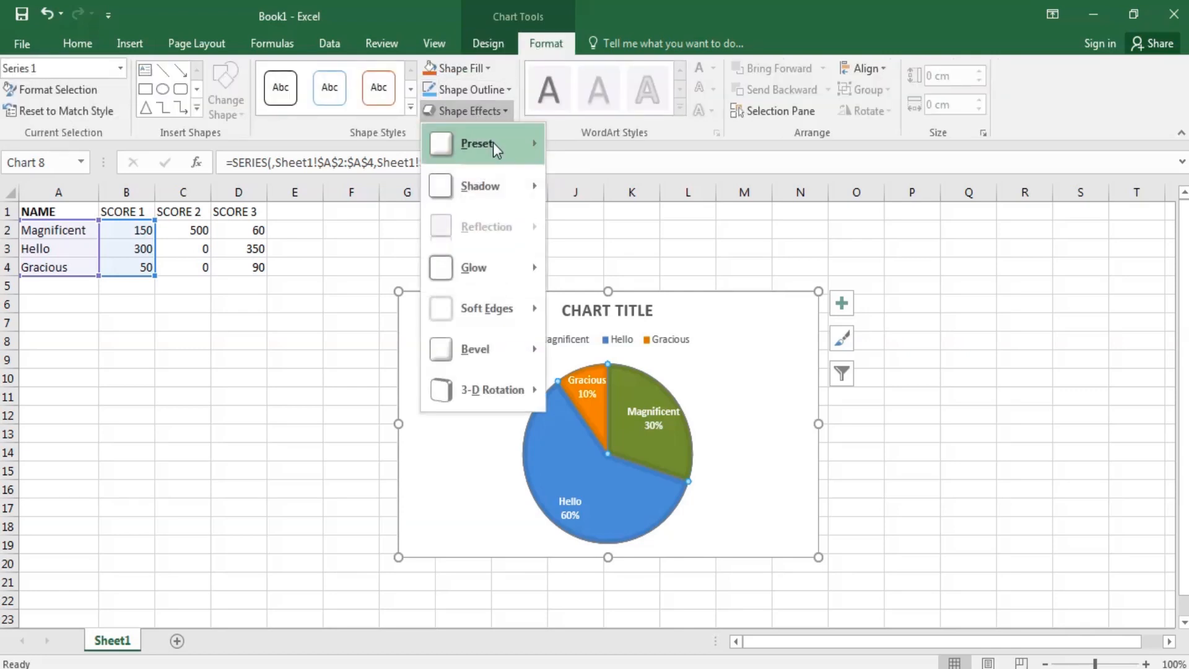
mouse_move(507, 142)
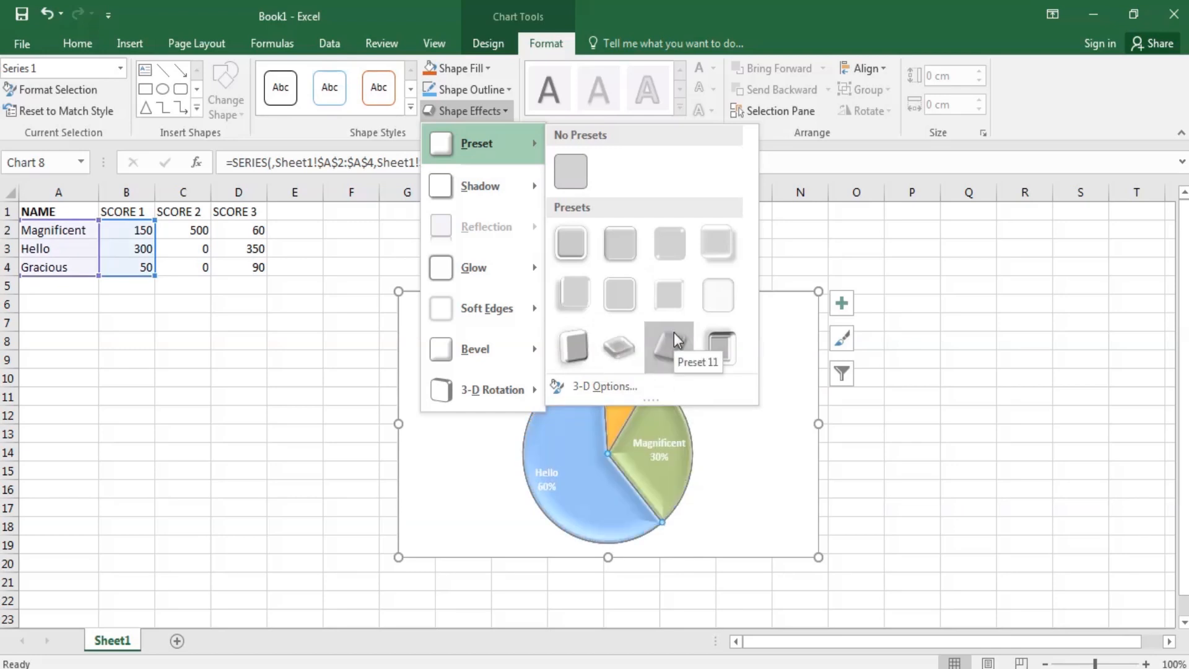
left_click(705, 329)
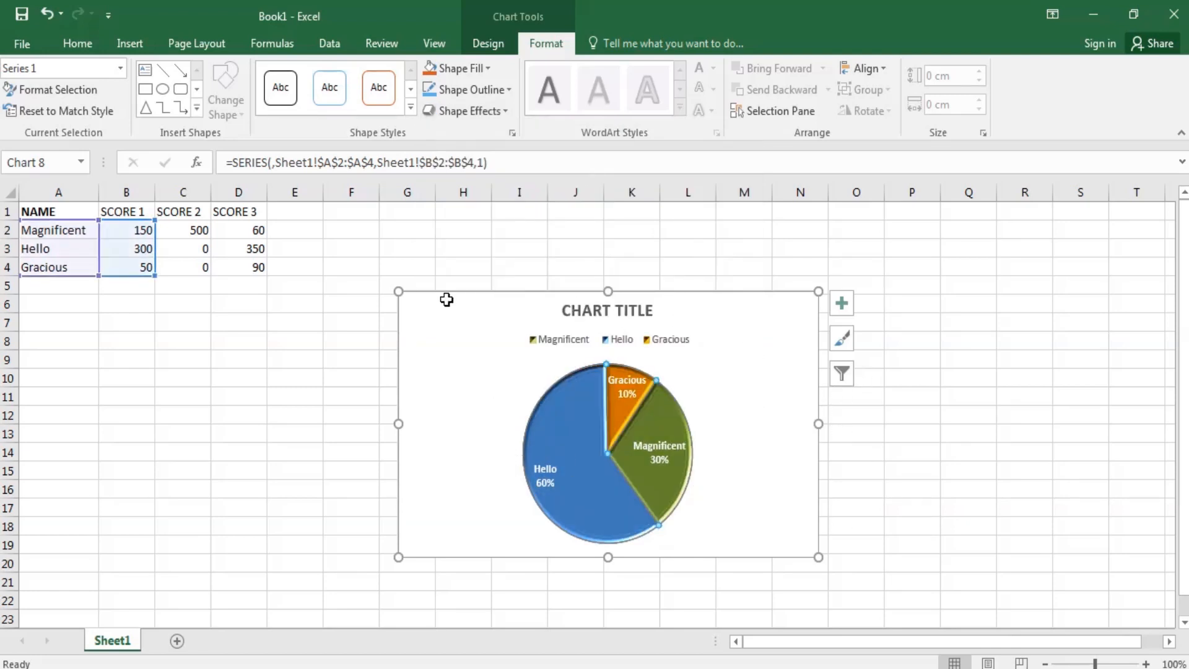
left_click(964, 439)
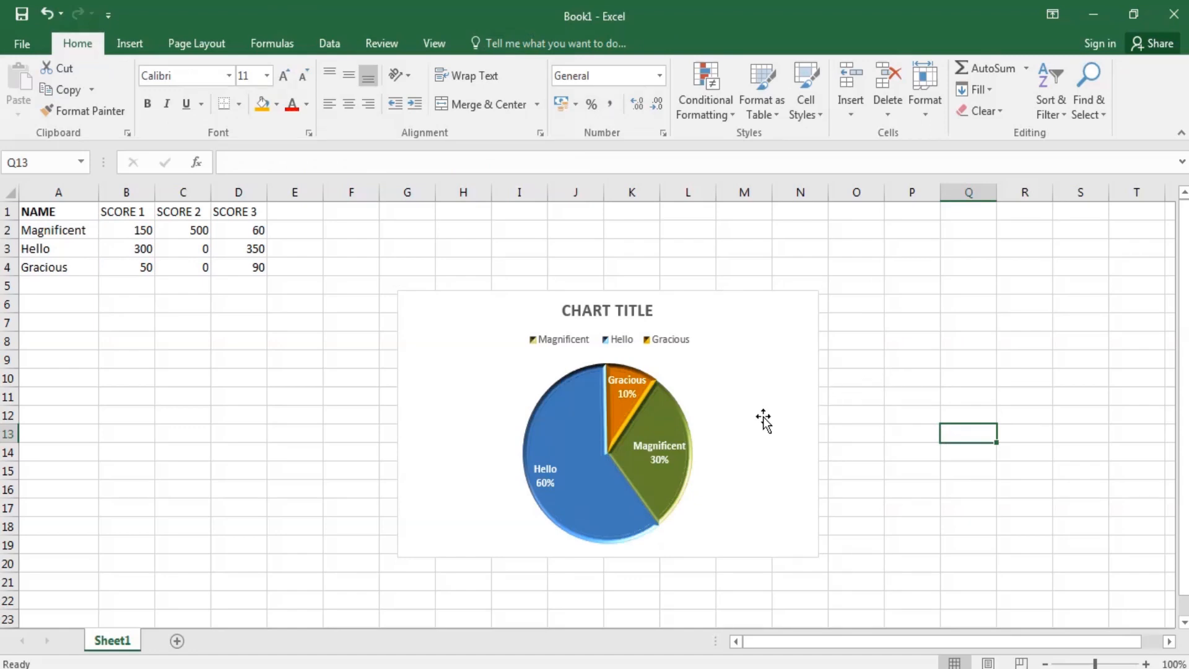
- Set the pie series' shape fill to No Fill
left_click(679, 417)
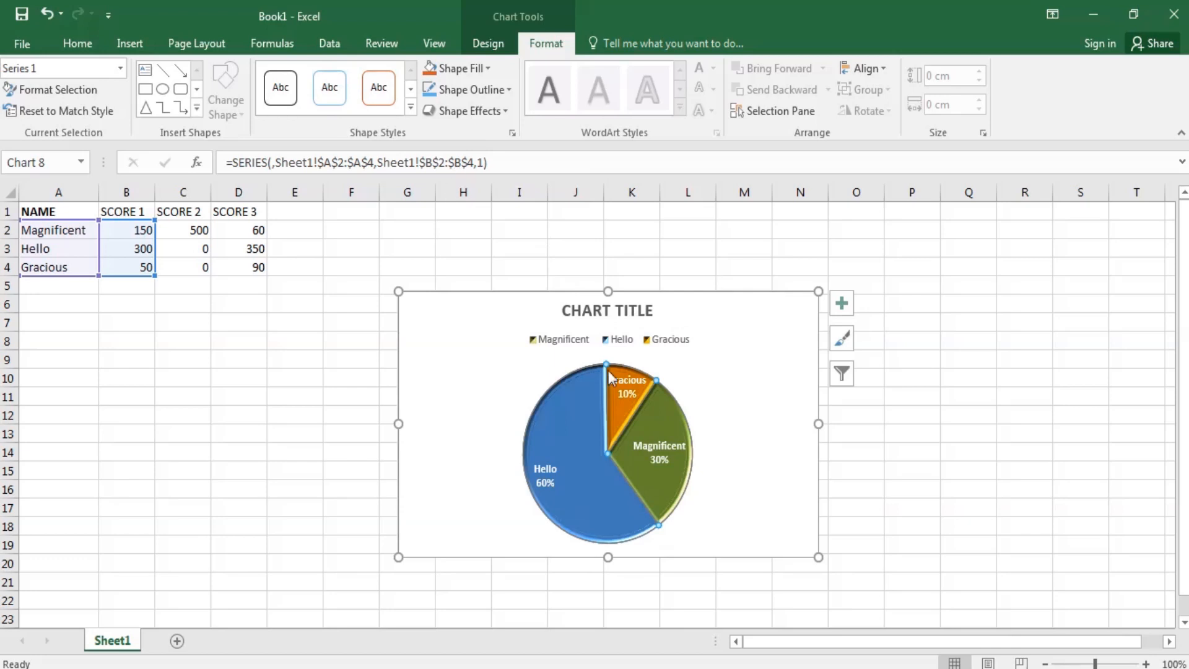
left_click(487, 68)
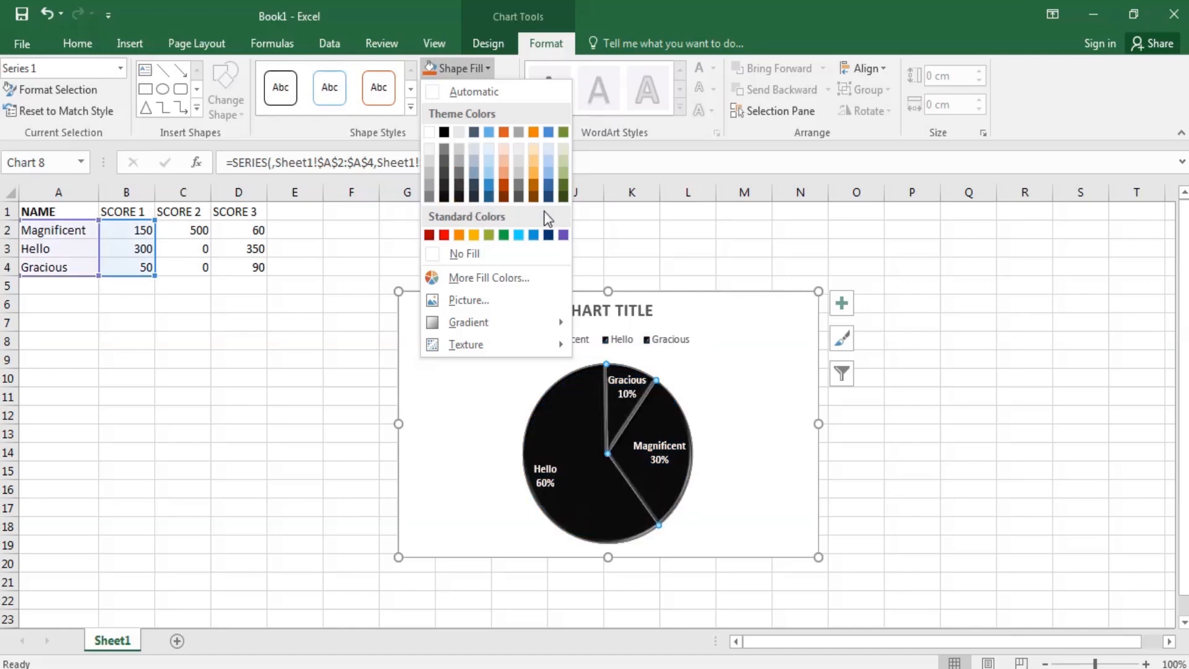
left_click(467, 253)
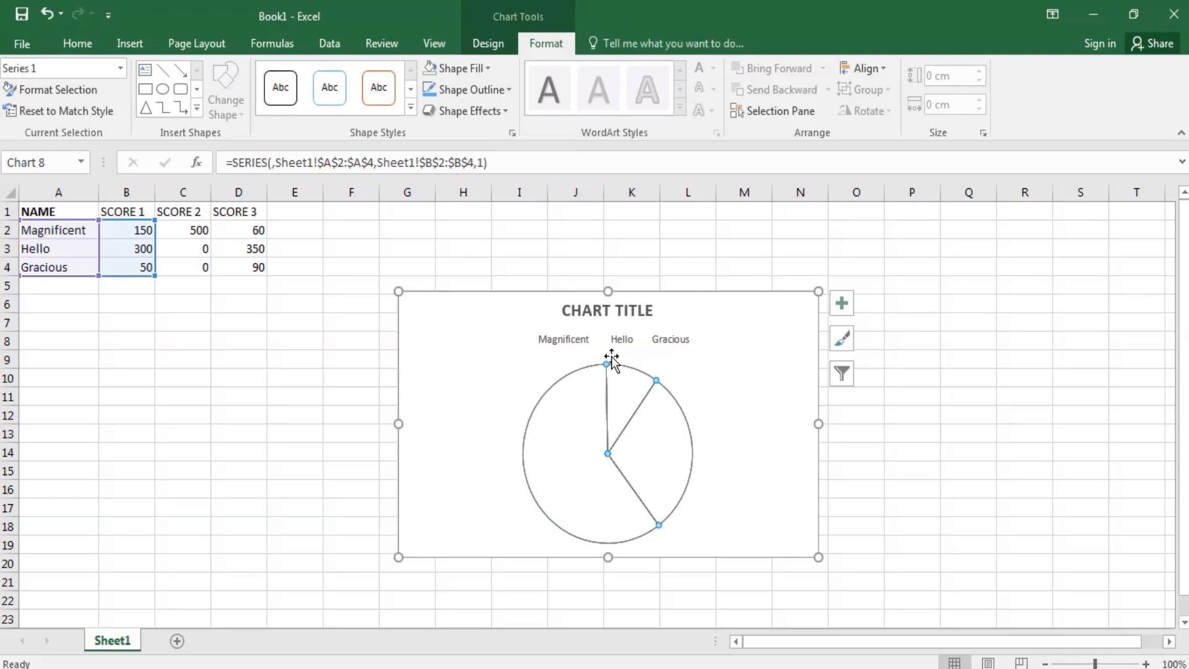
left_click(505, 91)
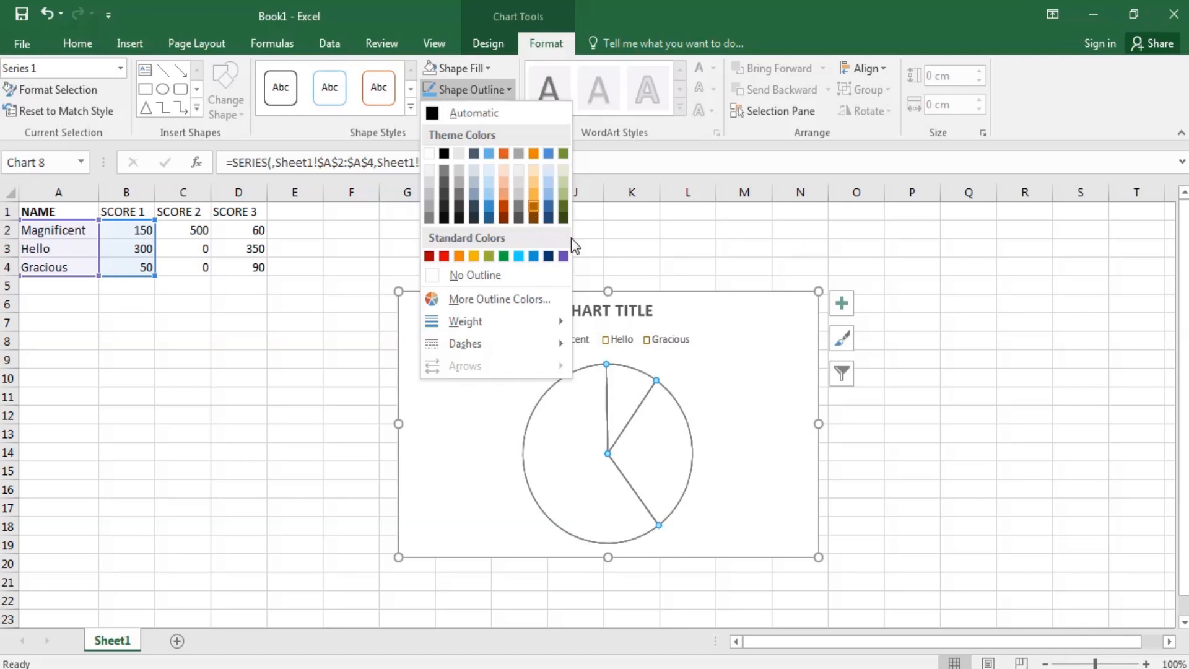
left_click(762, 372)
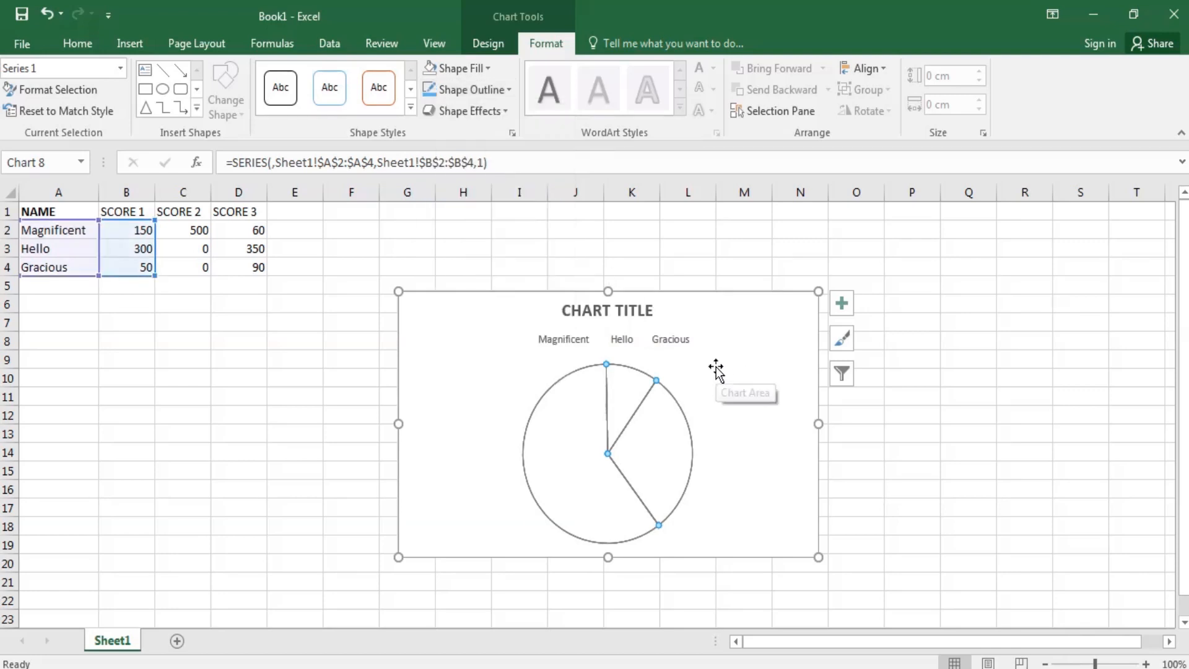
- Position the chart title above the chart and set its text to Y
left_click(498, 50)
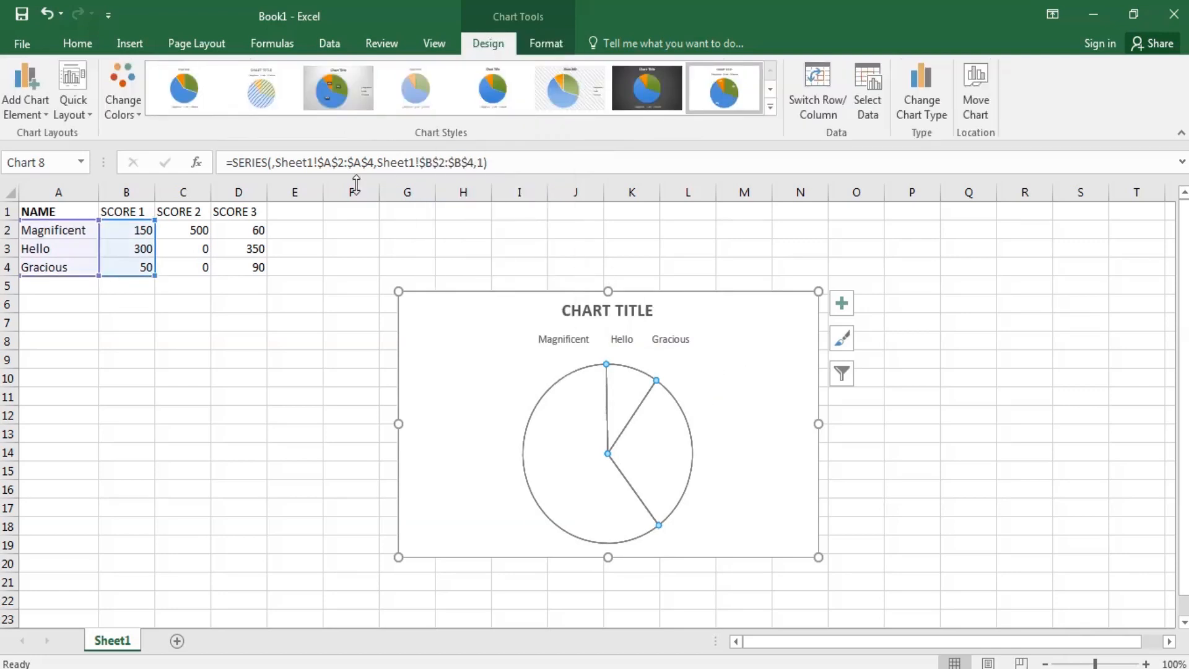
left_click(40, 113)
mouse_move(64, 143)
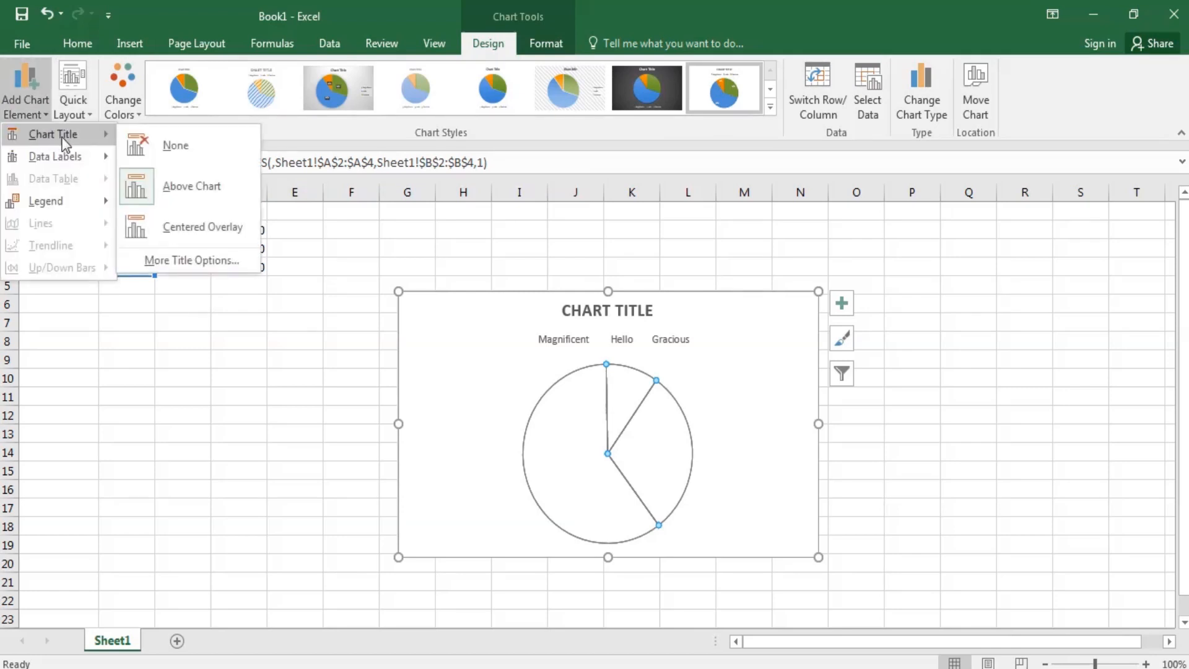
left_click(155, 182)
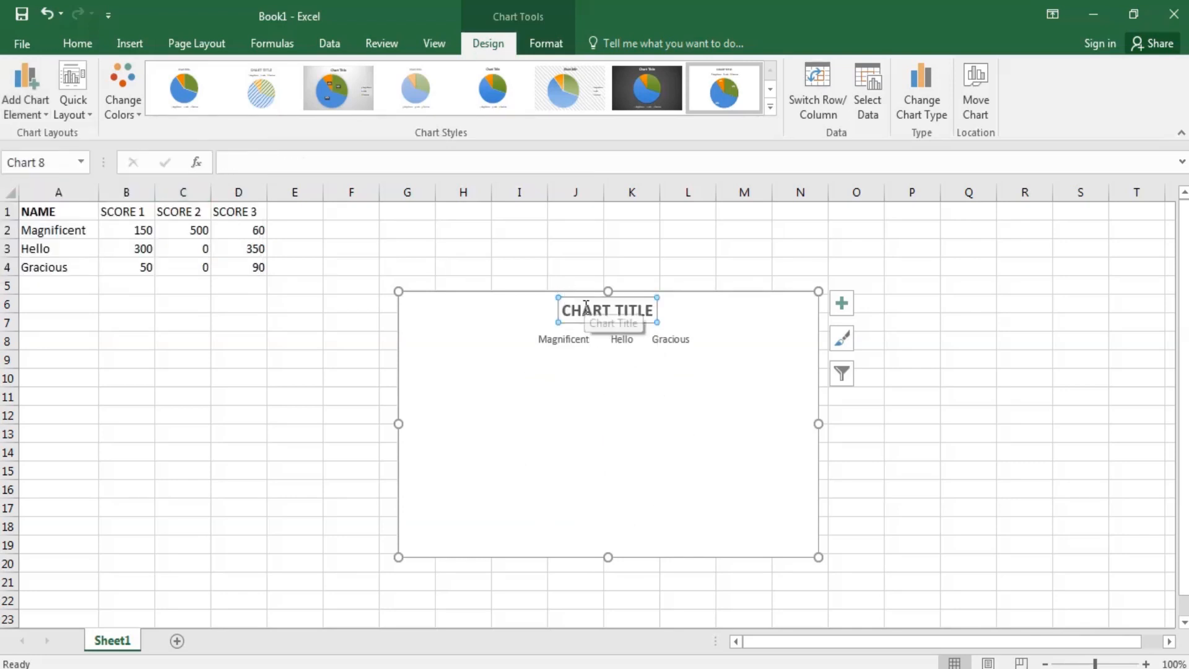
type("Y")
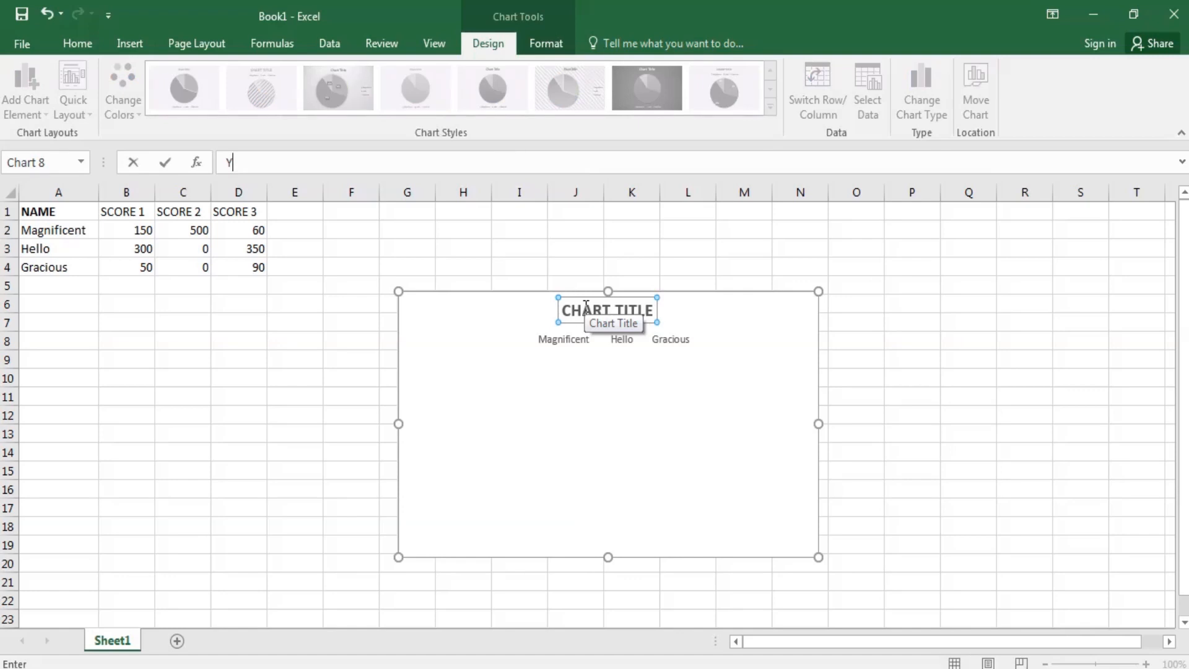
key("Return")
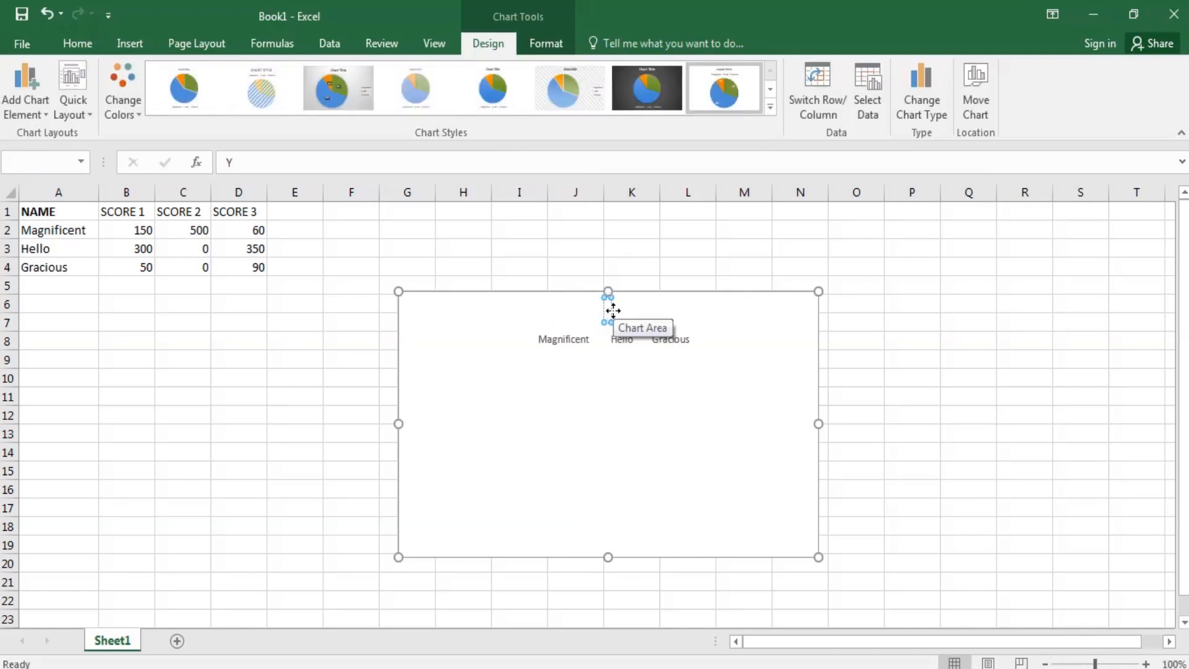
- Replace the chart title's text with TEST and select the pie series
double_click(613, 310)
type("TEST")
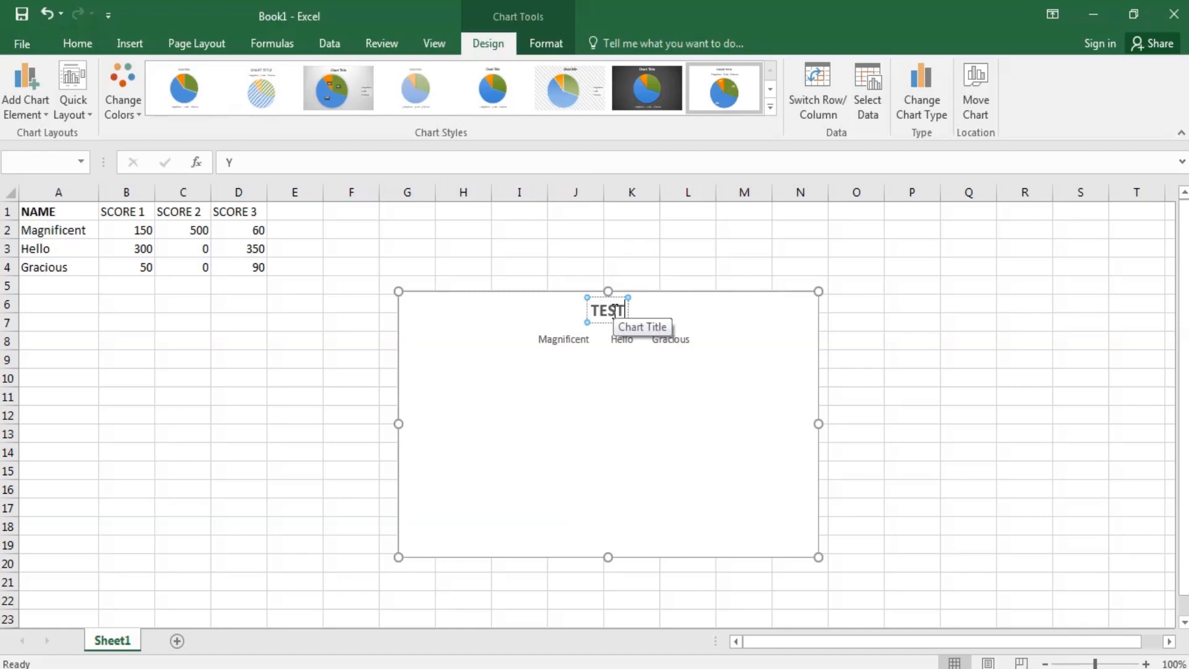
left_click(282, 365)
left_click(623, 439)
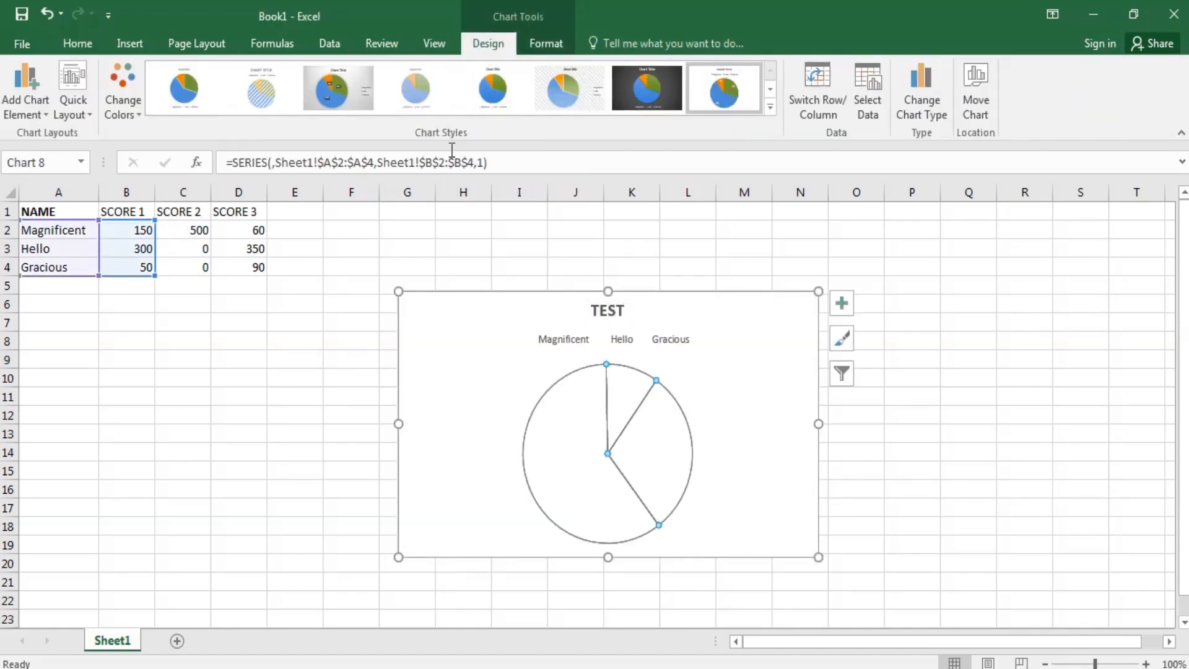
- Undo the chart title text edits and the No Fill formatting of the pie series
key("ctrl+z")
key("ctrl+z")
key("ctrl+z")
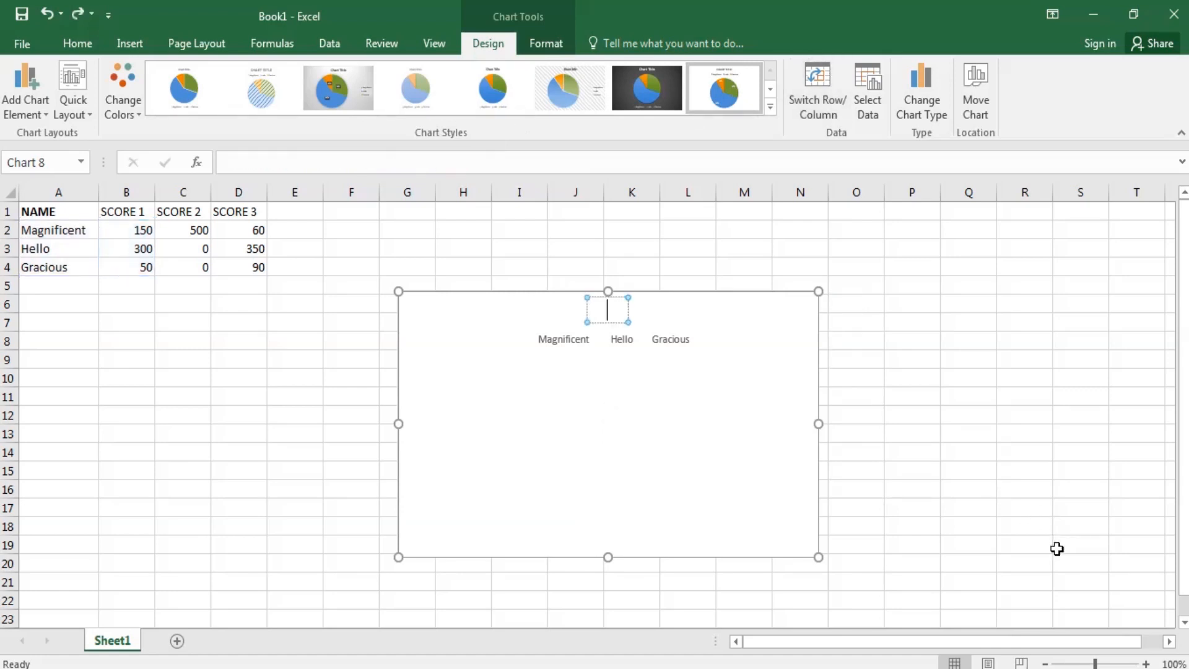
key("ctrl+z")
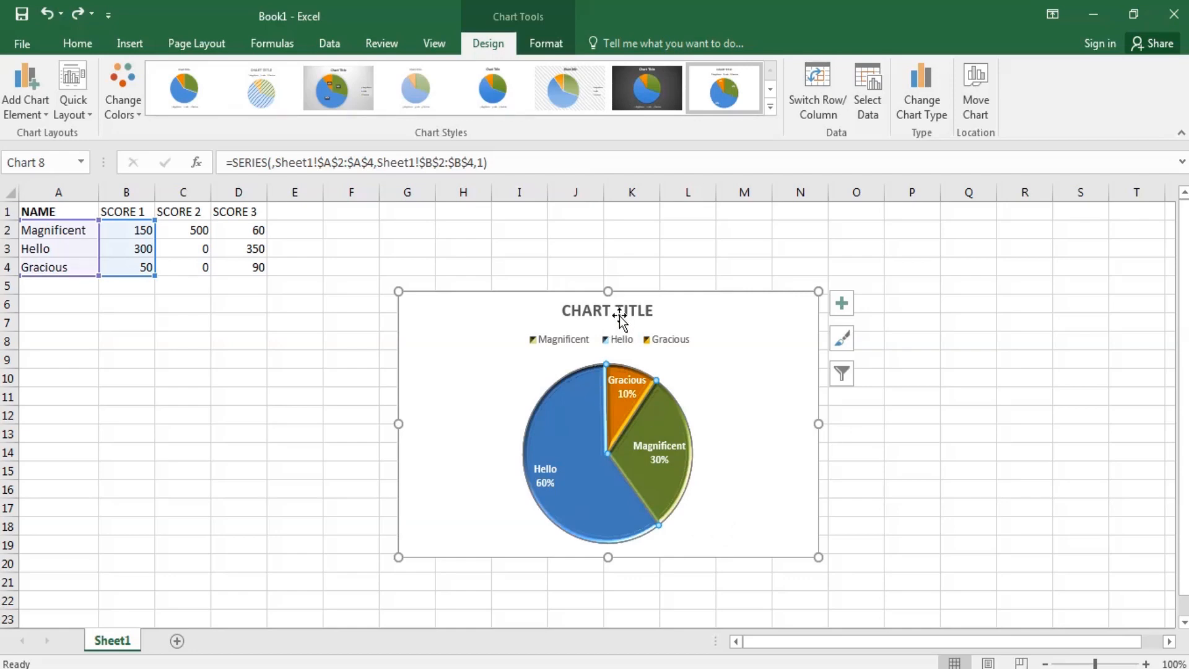
- Replace the chart title's text with TEST and deselect the chart
left_click(619, 316)
key("ctrl+a")
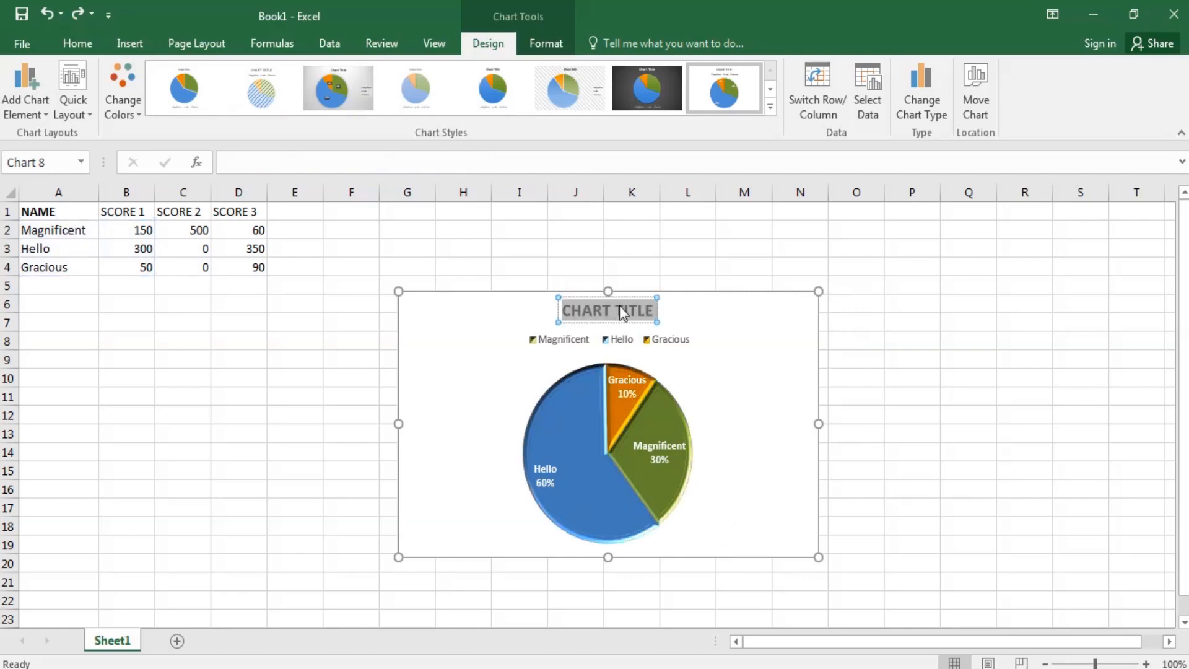
type("TEST")
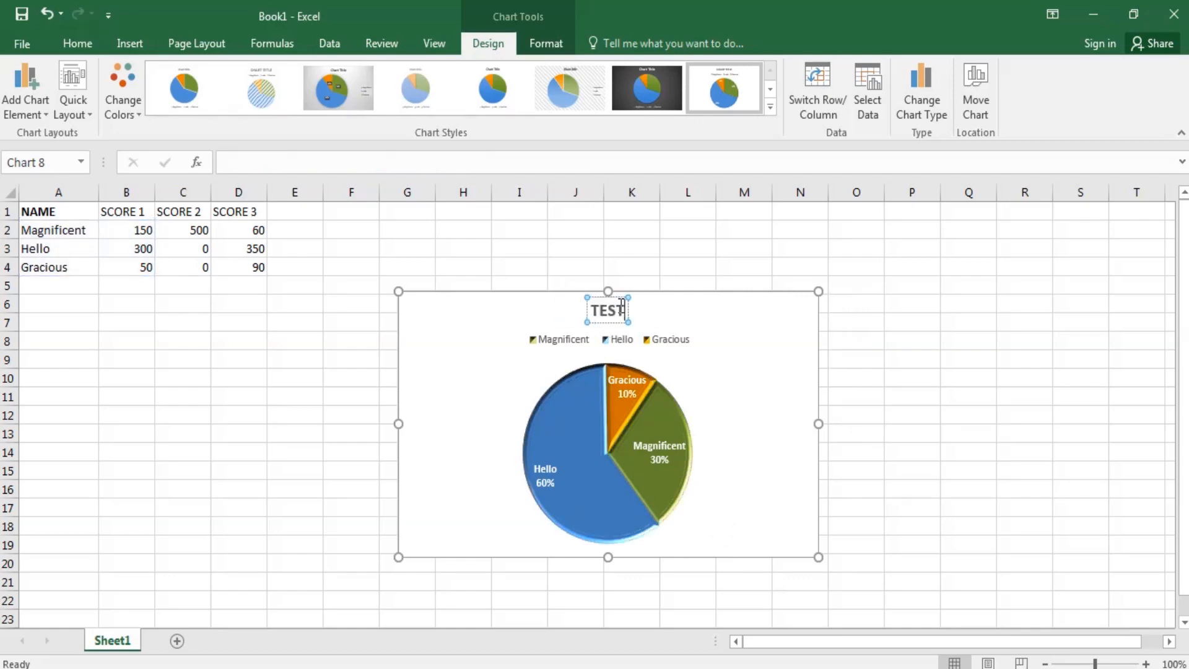
left_click(280, 375)
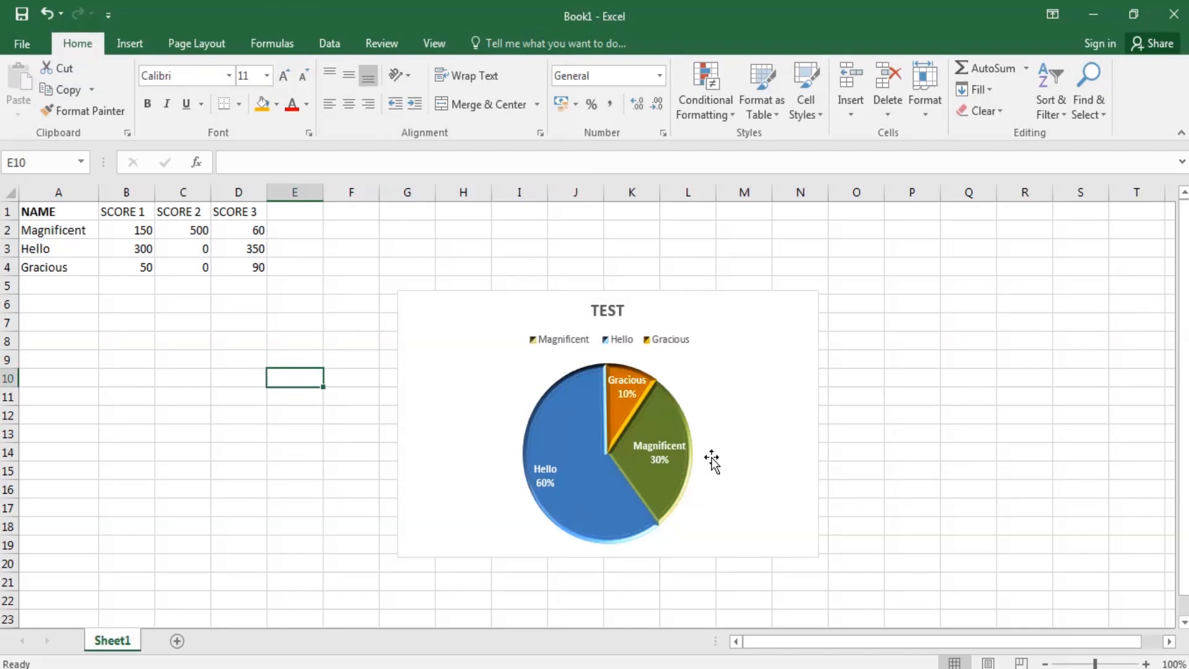
- Switch the pie chart's rows and columns back and forth, ending with the names as categories
left_click(547, 429)
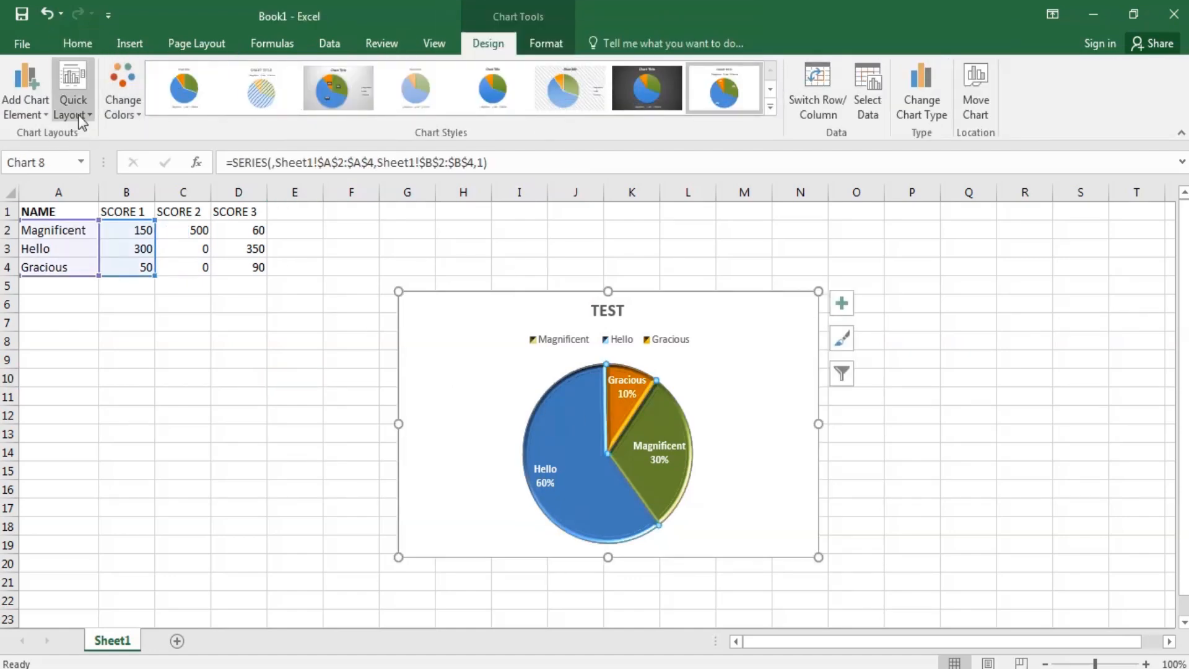
left_click(81, 118)
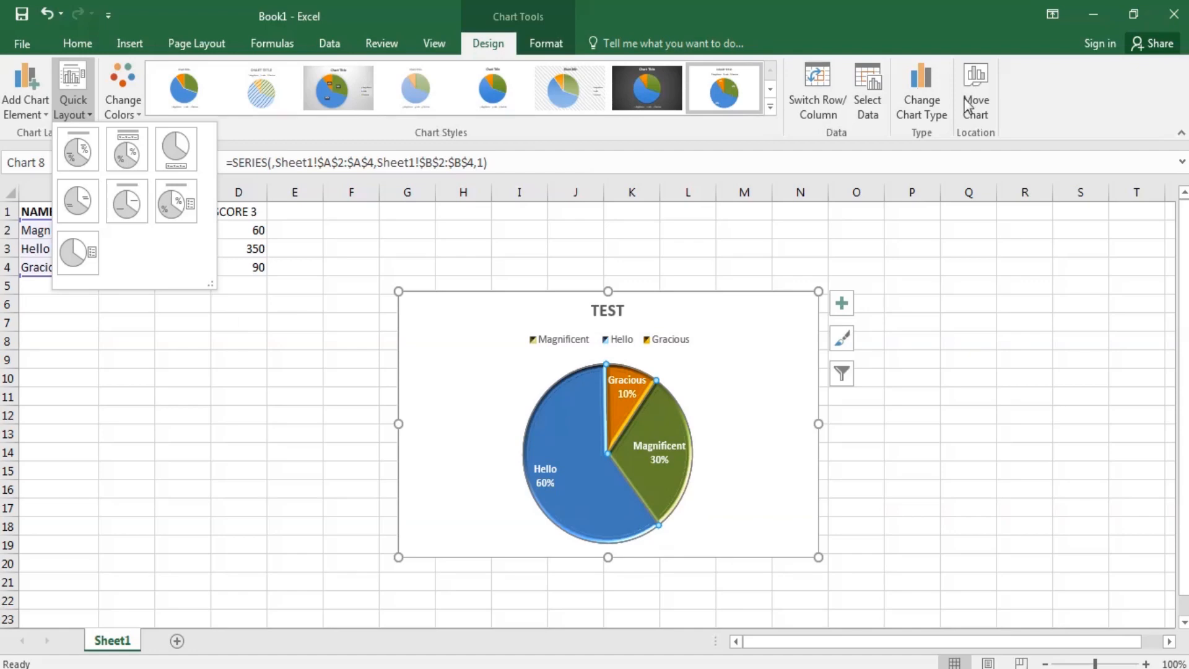
left_click(820, 115)
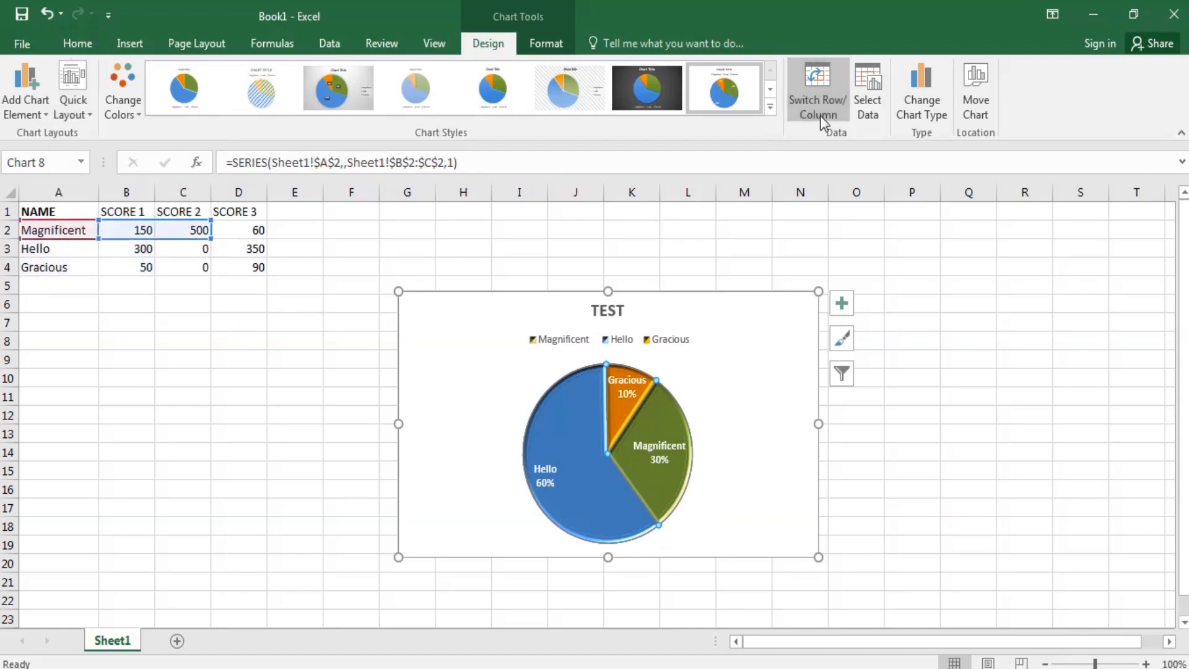
left_click(820, 116)
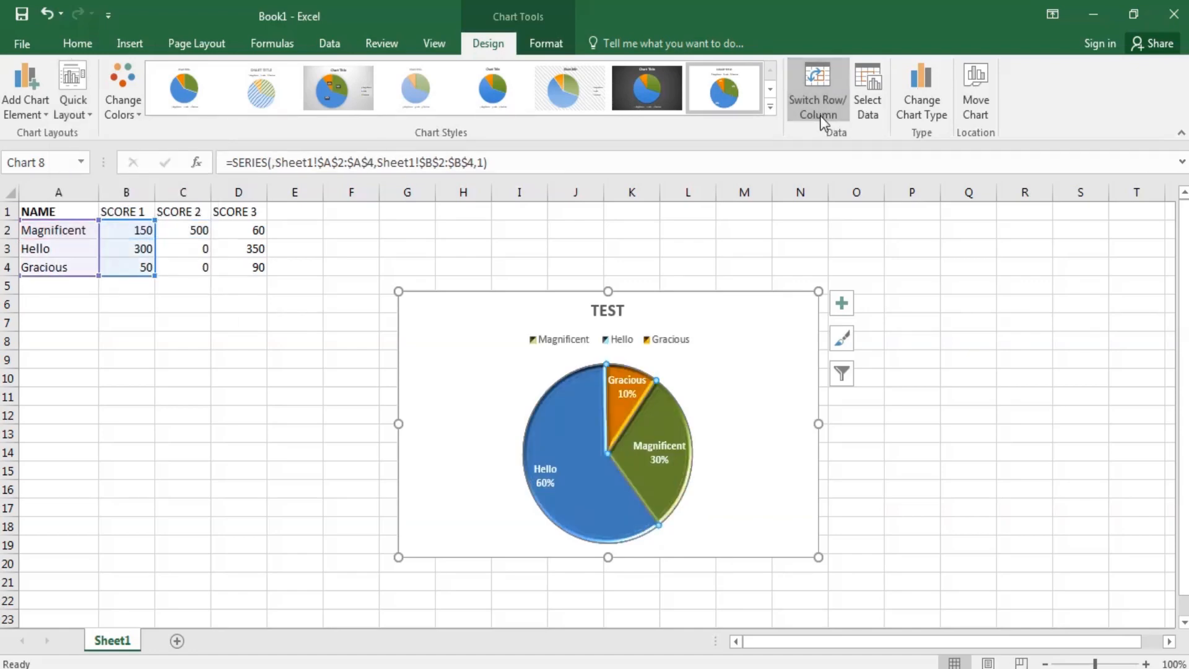
left_click(820, 116)
left_click(820, 115)
left_click(820, 115)
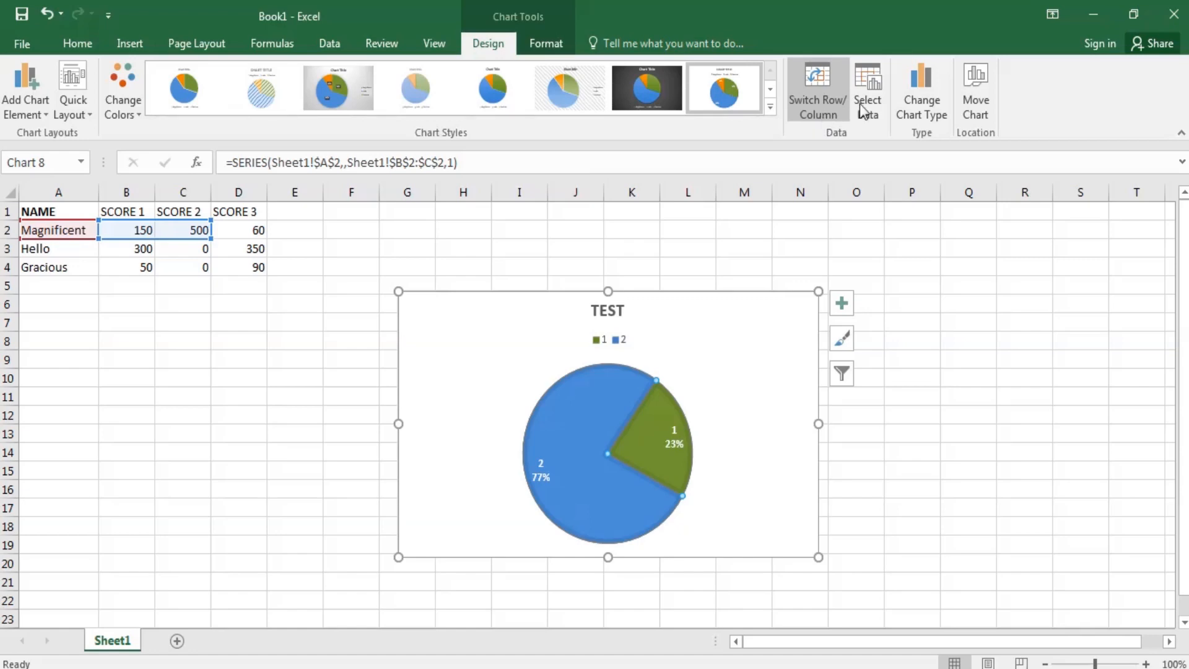
left_click(829, 103)
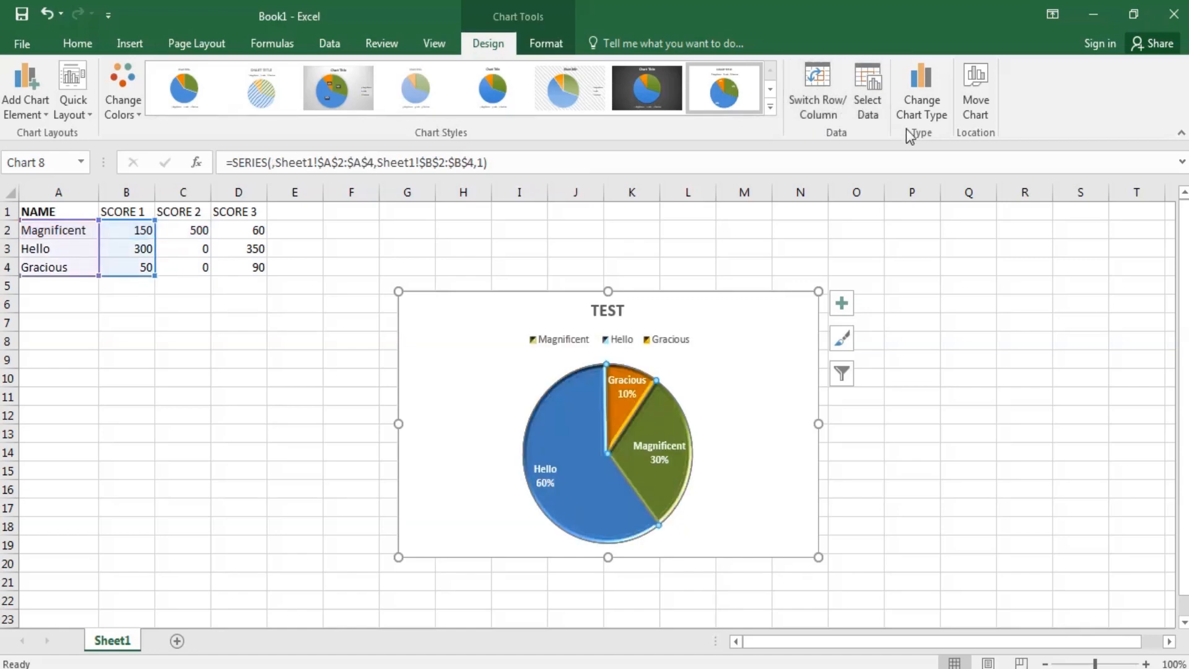
- Change the pie chart's type to Clustered Bar
left_click(922, 99)
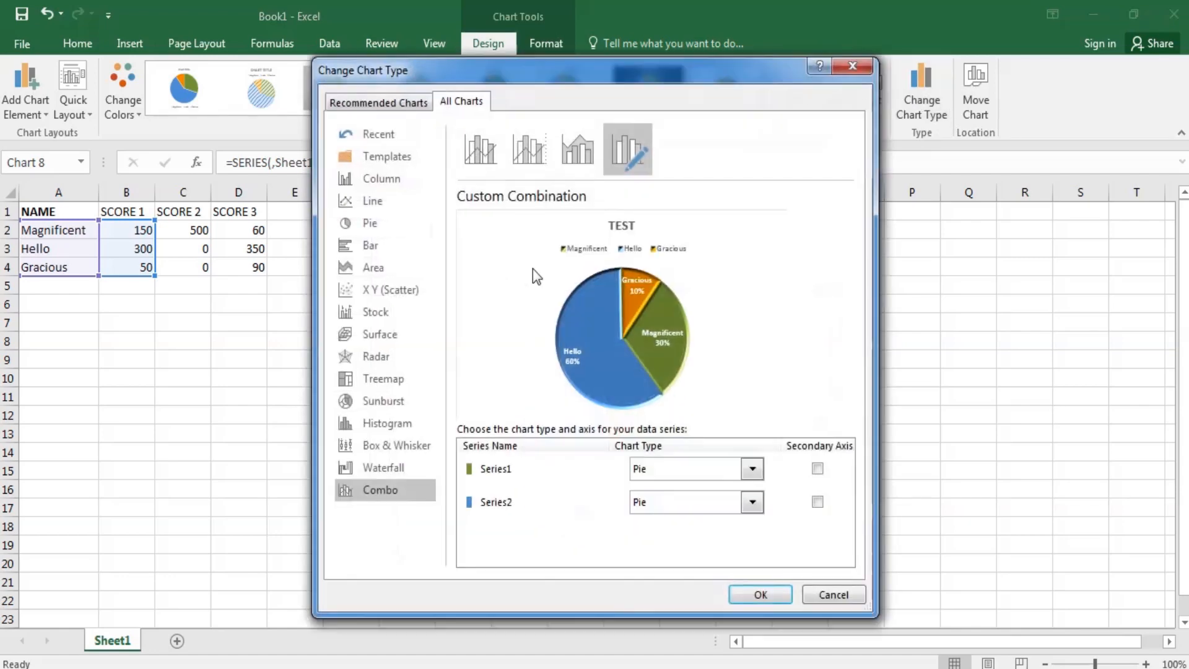
left_click(386, 250)
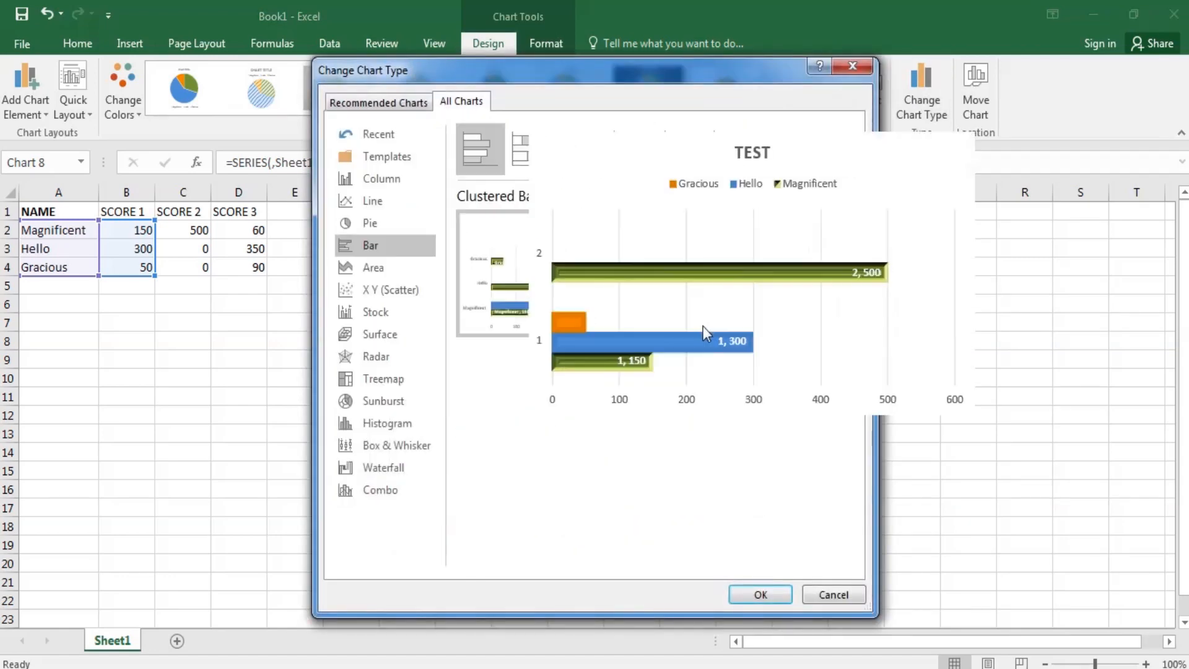
left_click(757, 595)
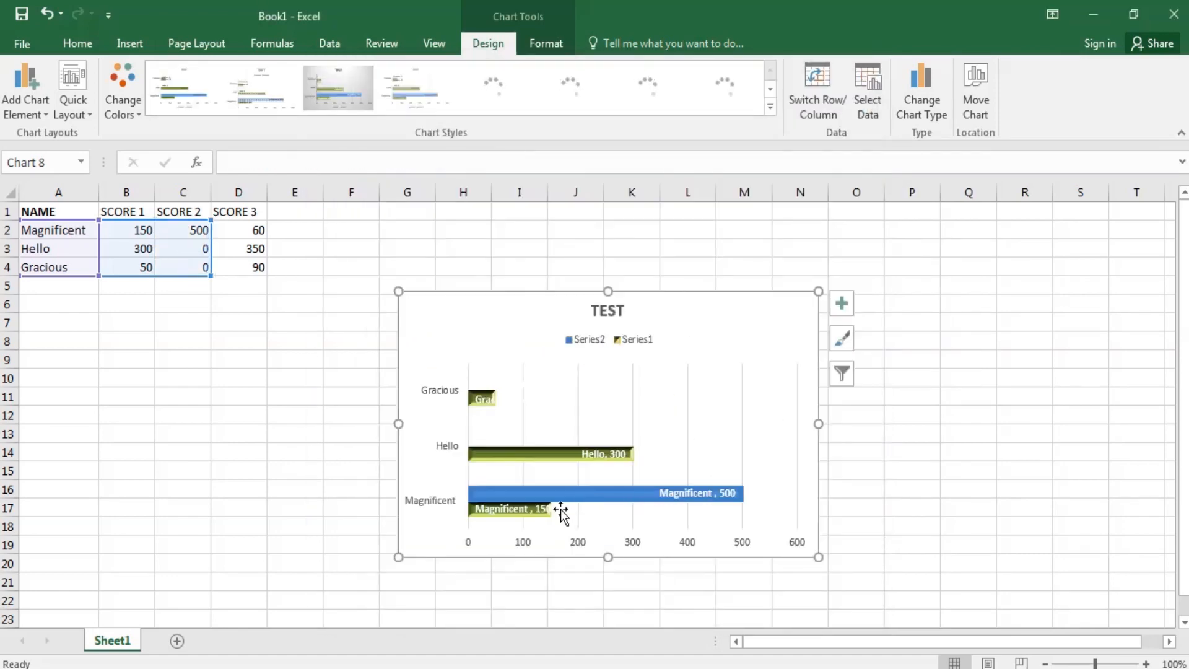